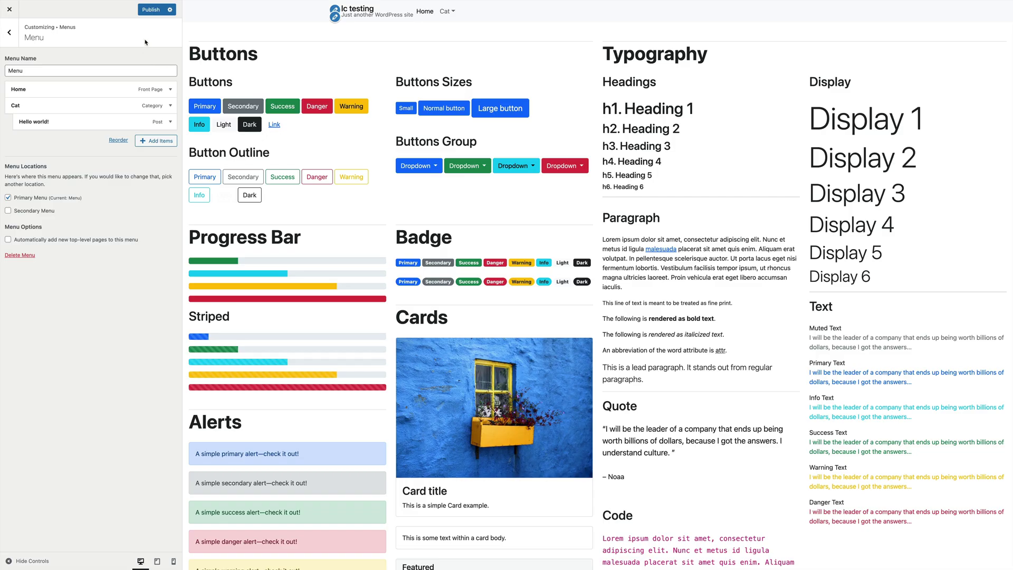
- Back out to the Customizer root and open Footer, scrolling the preview to the site's bottom
click(9, 32)
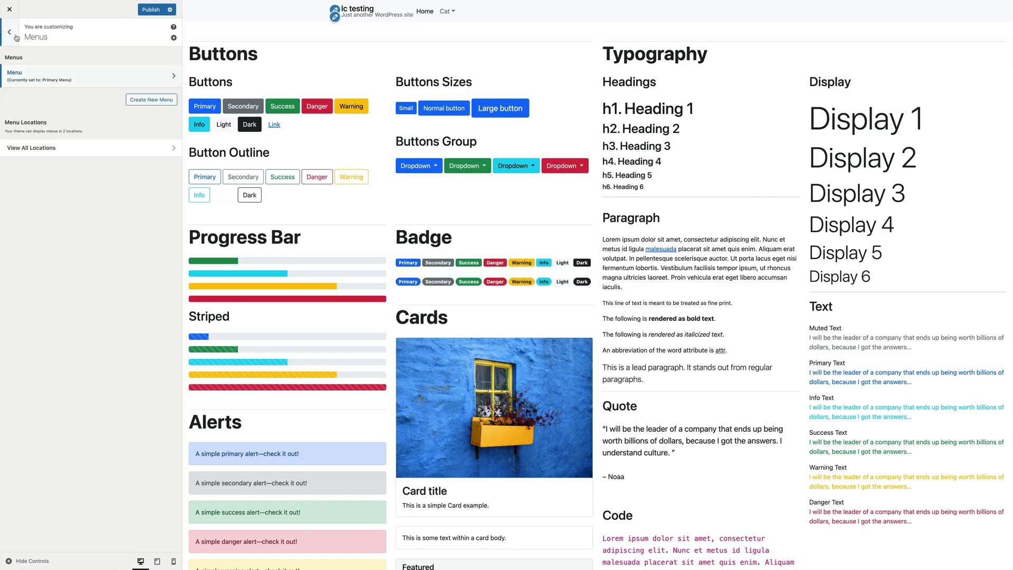
click(9, 32)
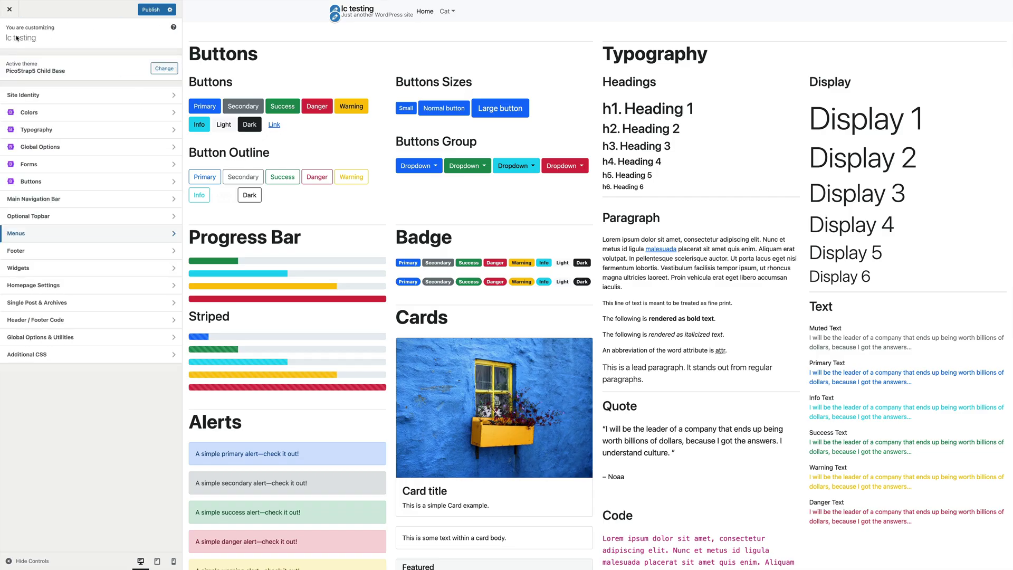
click(58, 256)
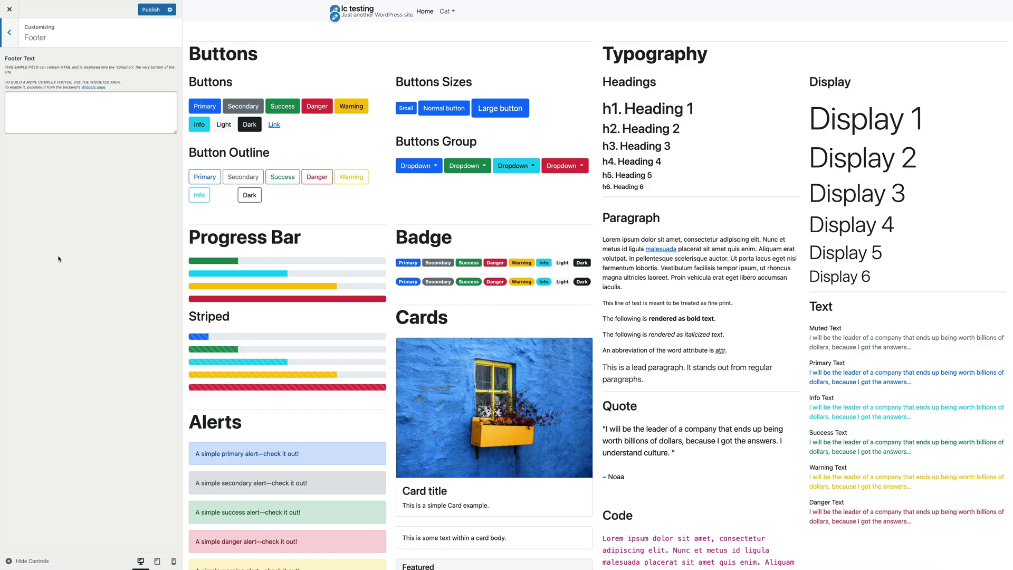
scroll(256, 194, down, 20)
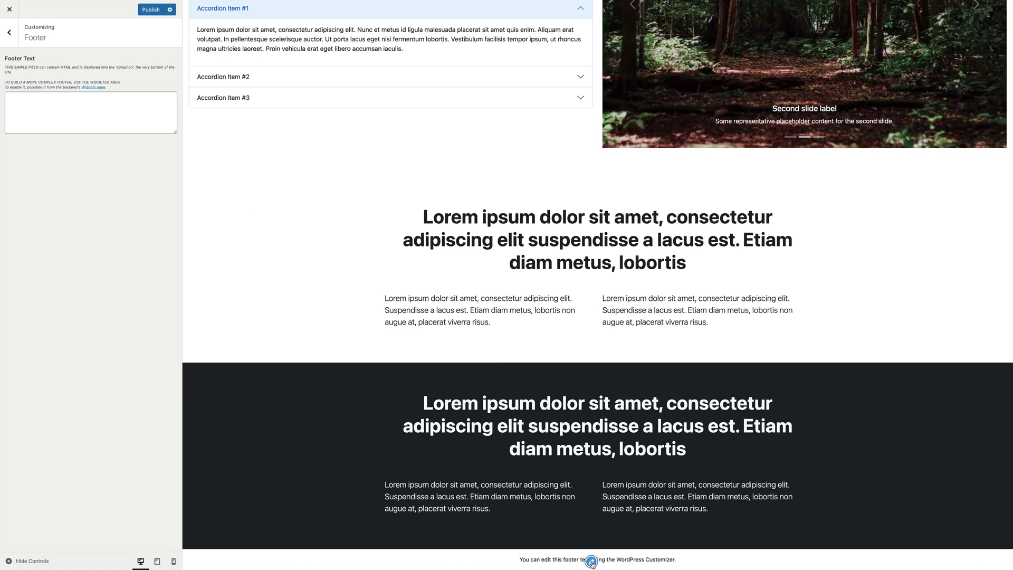
- Paste the centred, muted '© 2021 Company, Inc' HTML paragraph into the Footer Text field
click(61, 117)
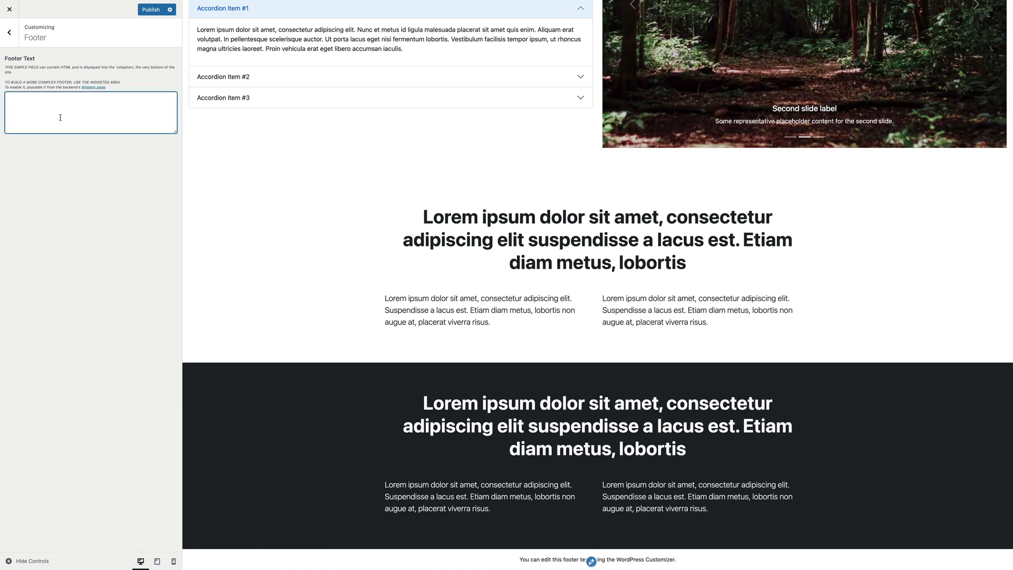
text(<p class="text-center text-muted">© 2021 Company, Inc</p>)
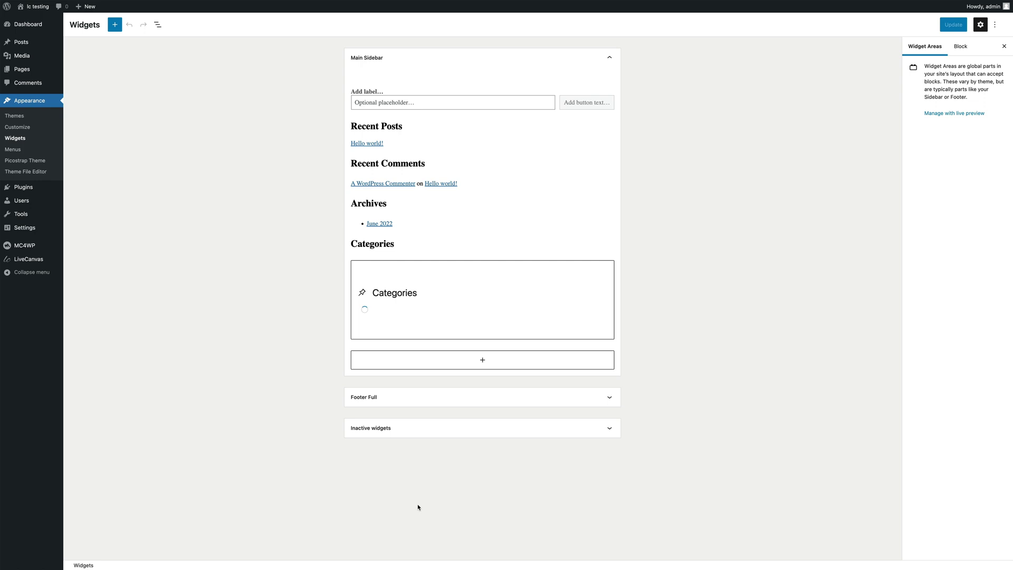
- Expand Footer Full in Widgets and scroll through the full Browse all block list
click(377, 330)
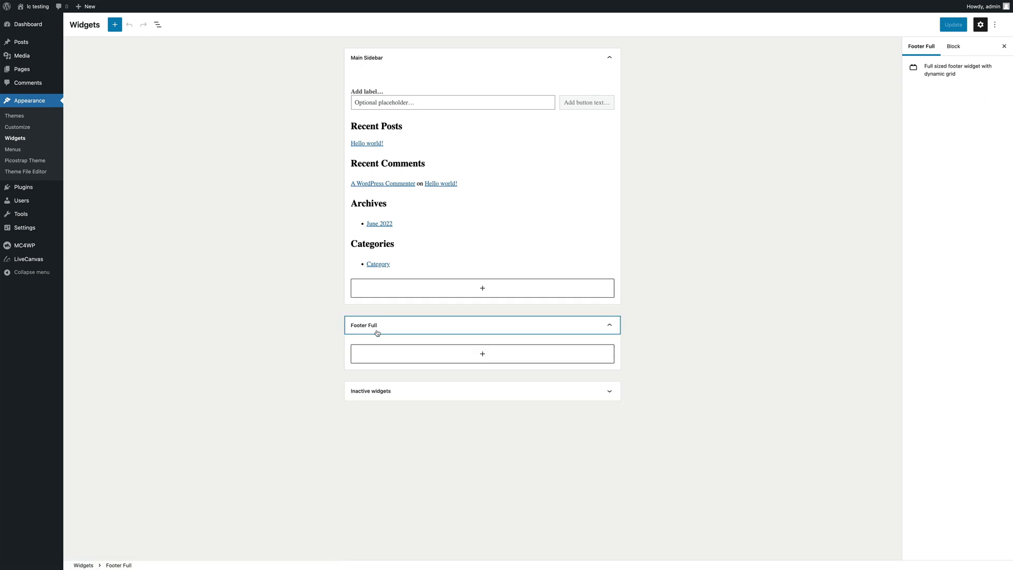
click(398, 362)
click(463, 504)
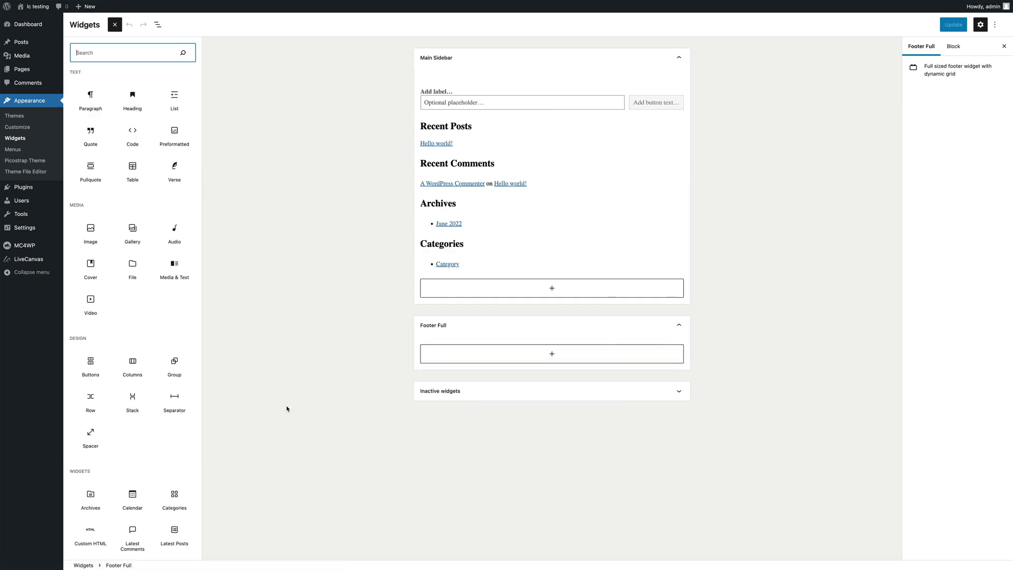
scroll(132, 232, down, 6)
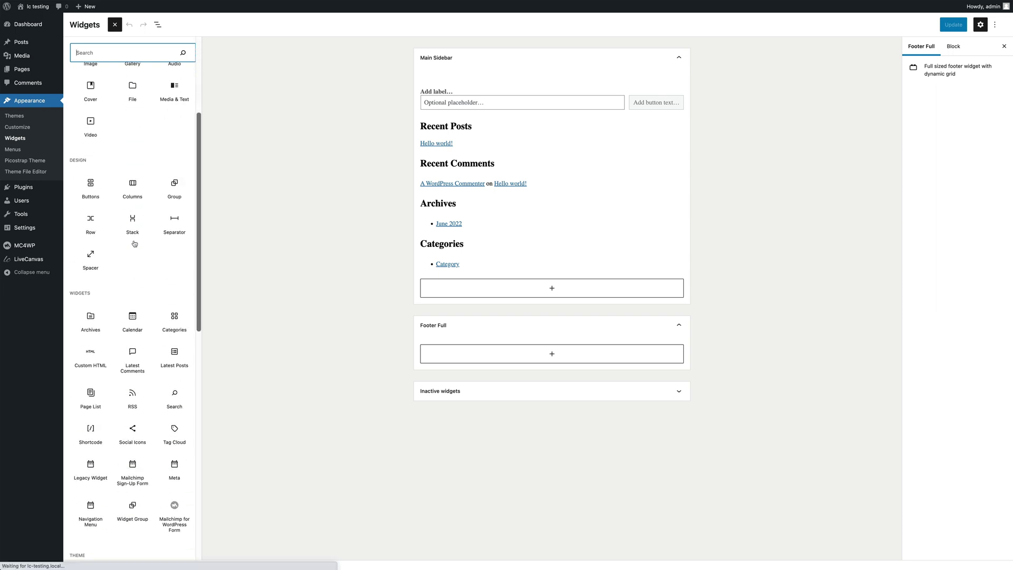
scroll(134, 243, down, 8)
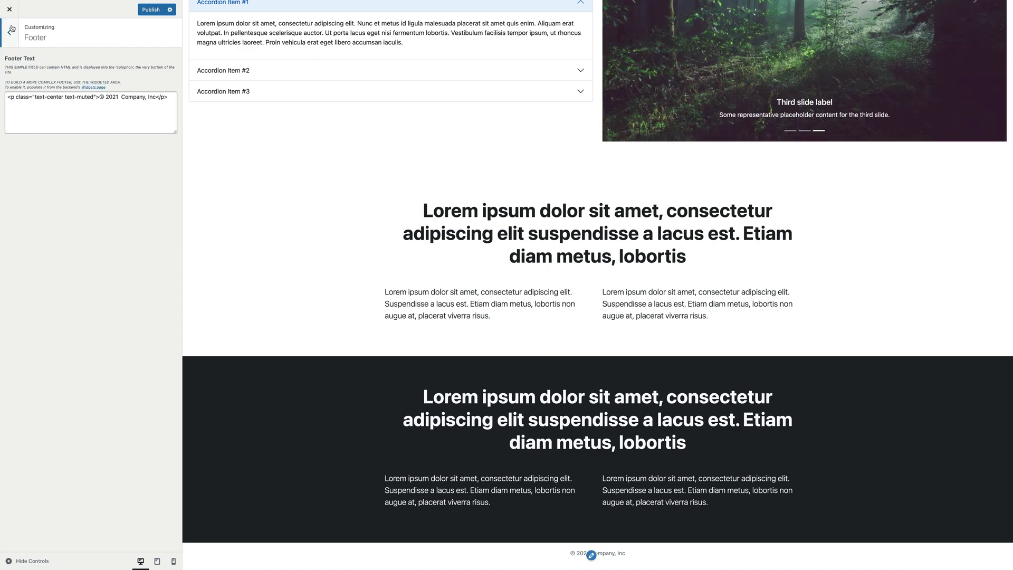
- Insert a Custom HTML block into Footer Full holding the pasted My Company heading, blurb and copyright
key(Escape)
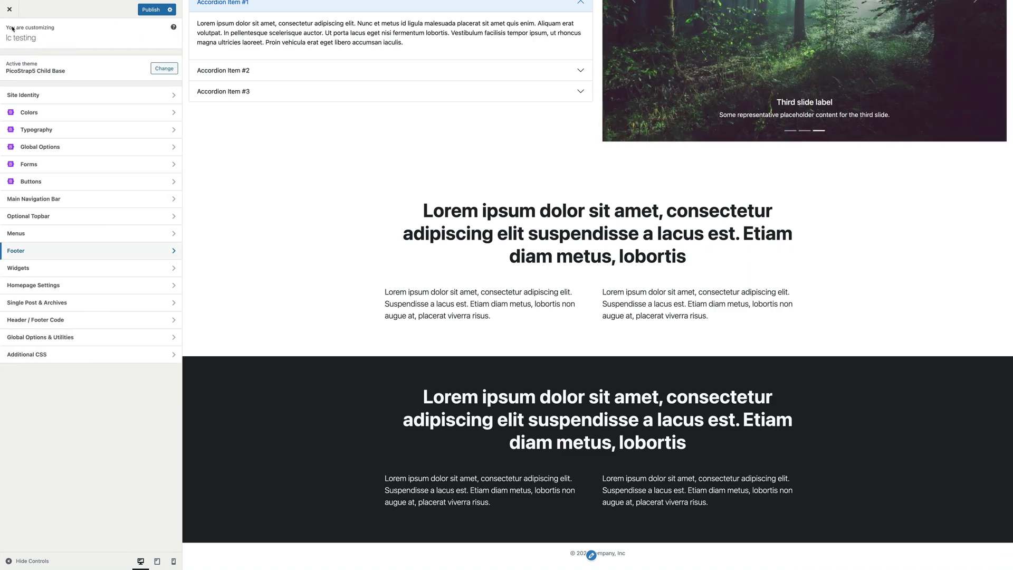
click(56, 269)
click(65, 108)
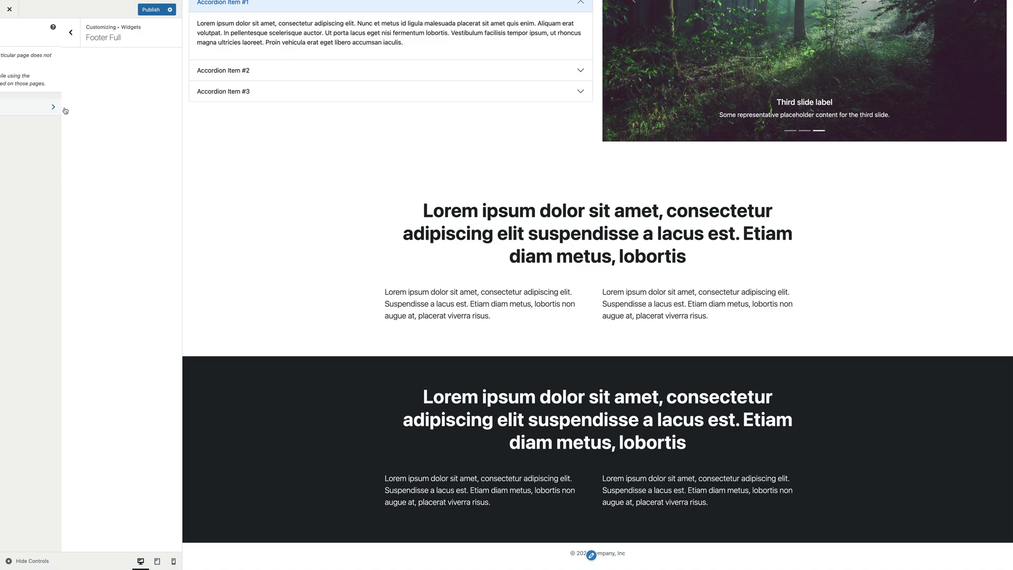
click(73, 111)
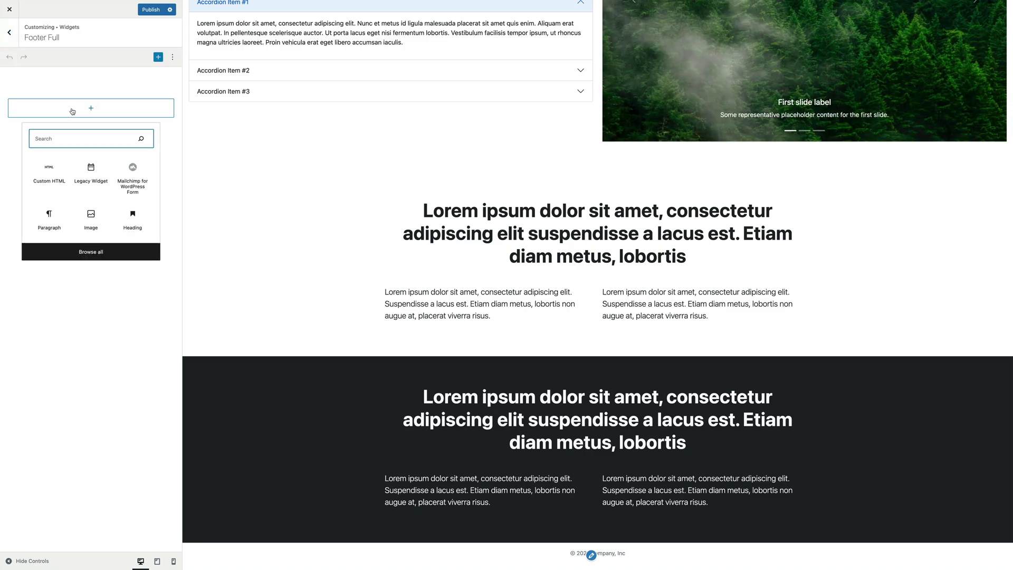
click(49, 175)
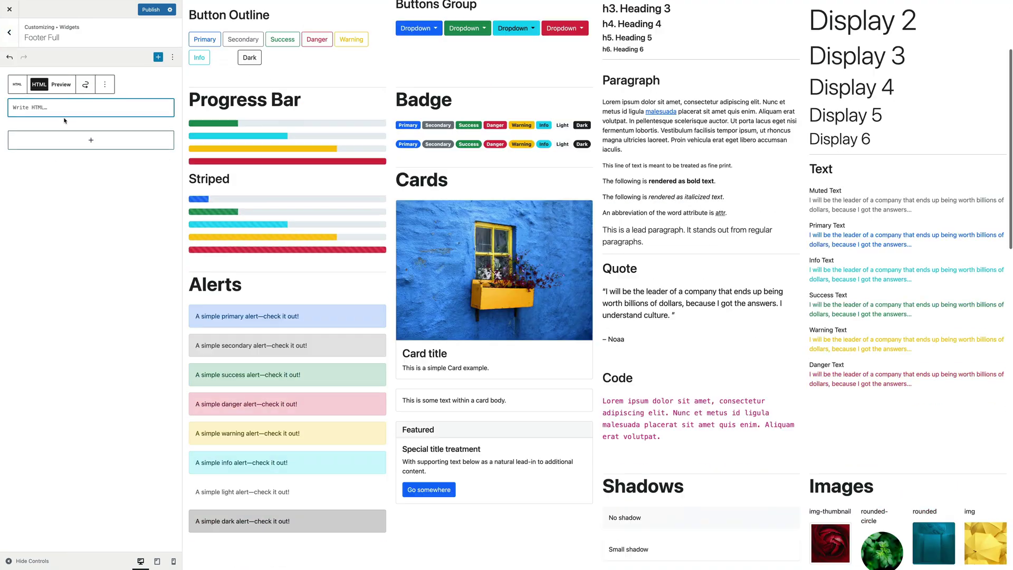
text(<h4 class="text-primary">My Company</h4>                     <p class="small text-muted">Lorem ipsum dolor sit amet, consectetur adipisicing elit, sed do eiusmod tempor incididunt.</p>                     <p class="small text-muted mb-0">&copy; Copyrights. All rights reserved. <a class="text-primary" href="#">mysite.com</a></p>)
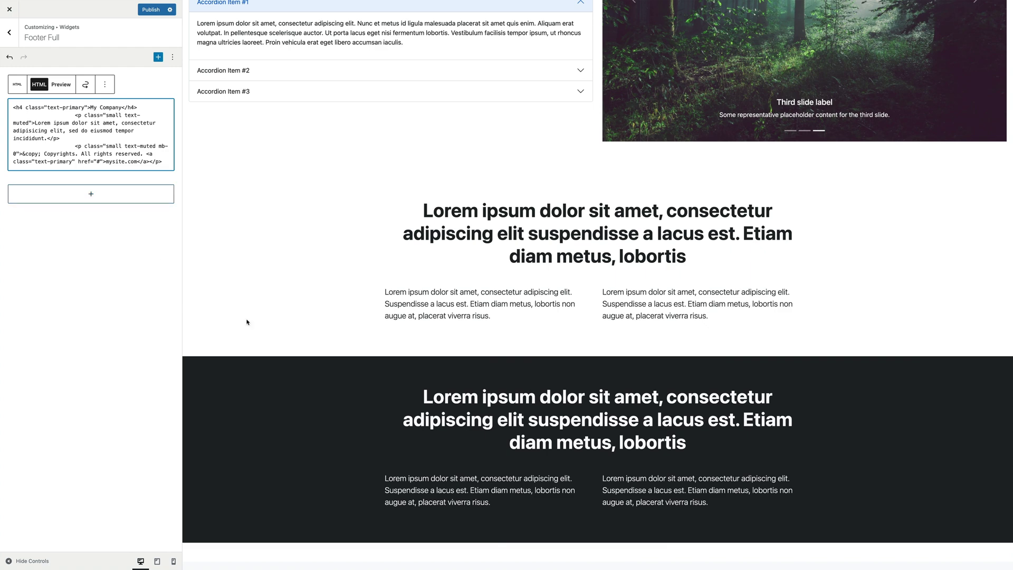
scroll(245, 321, down, 3)
- Add the Meta widget and a Mailchimp Sign-Up Form titled 'Newsletter' to Footer Full
click(91, 194)
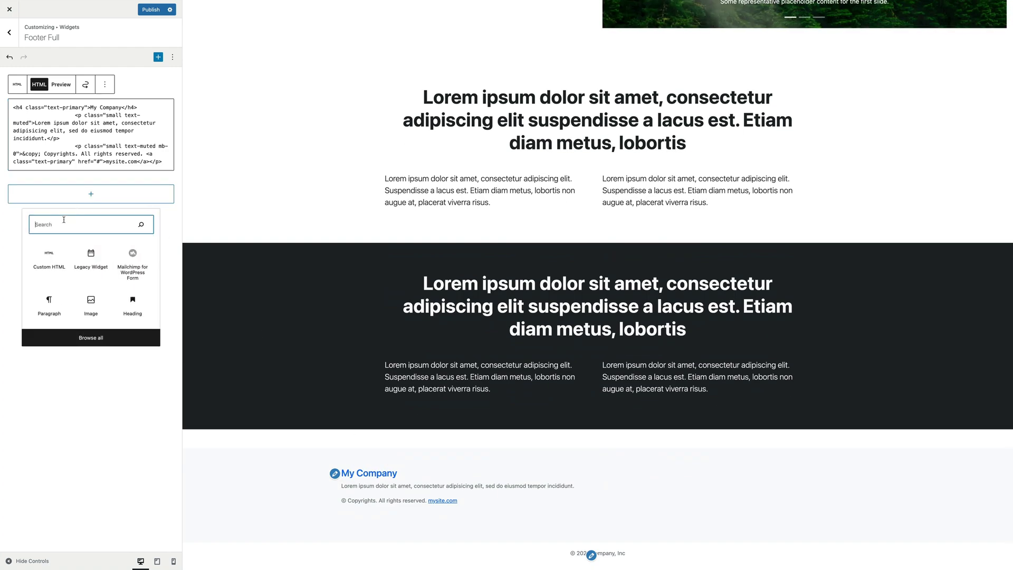
text(meta)
click(50, 259)
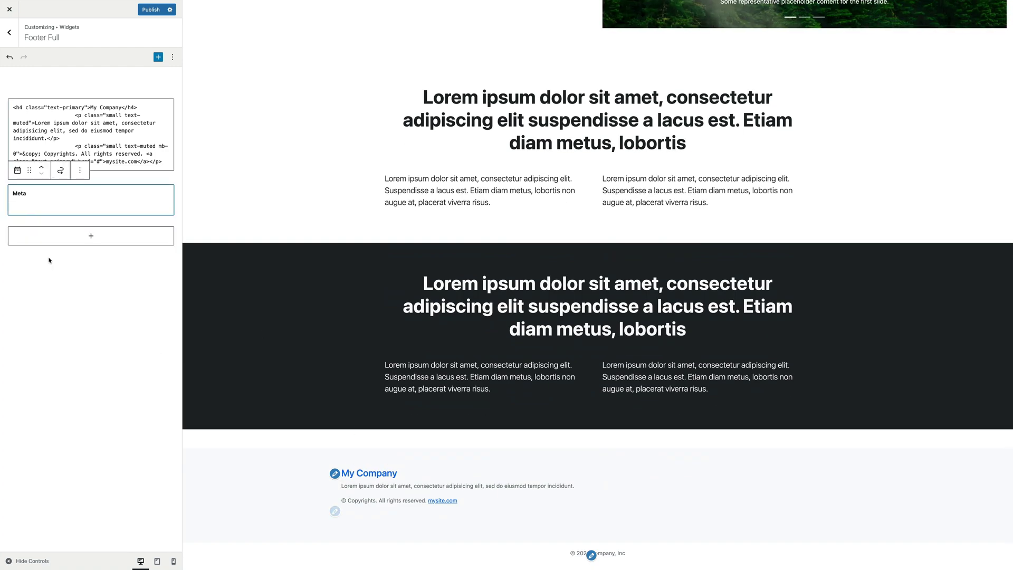
click(69, 271)
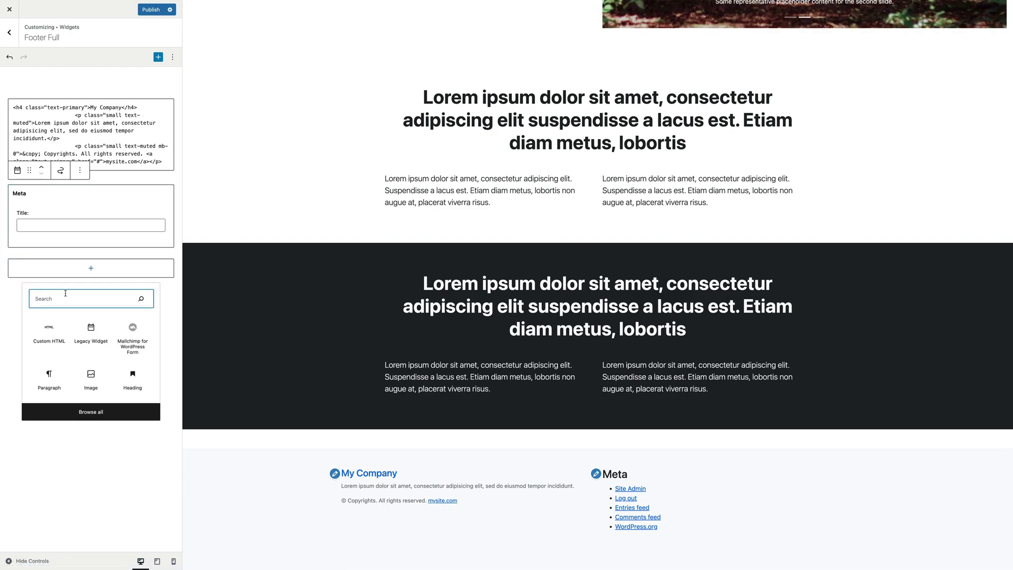
text(mail)
click(49, 332)
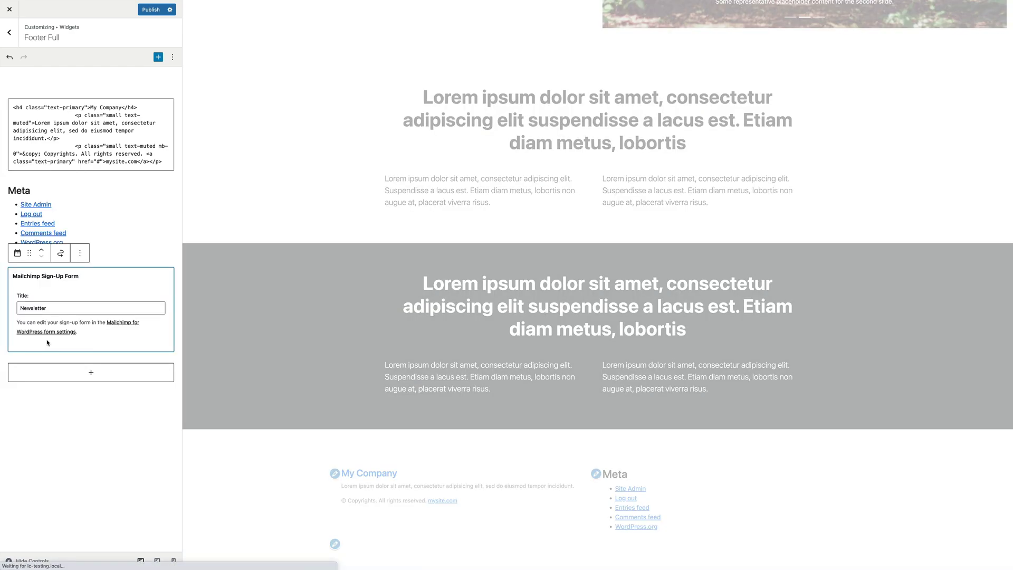
scroll(500, 451, down, 1)
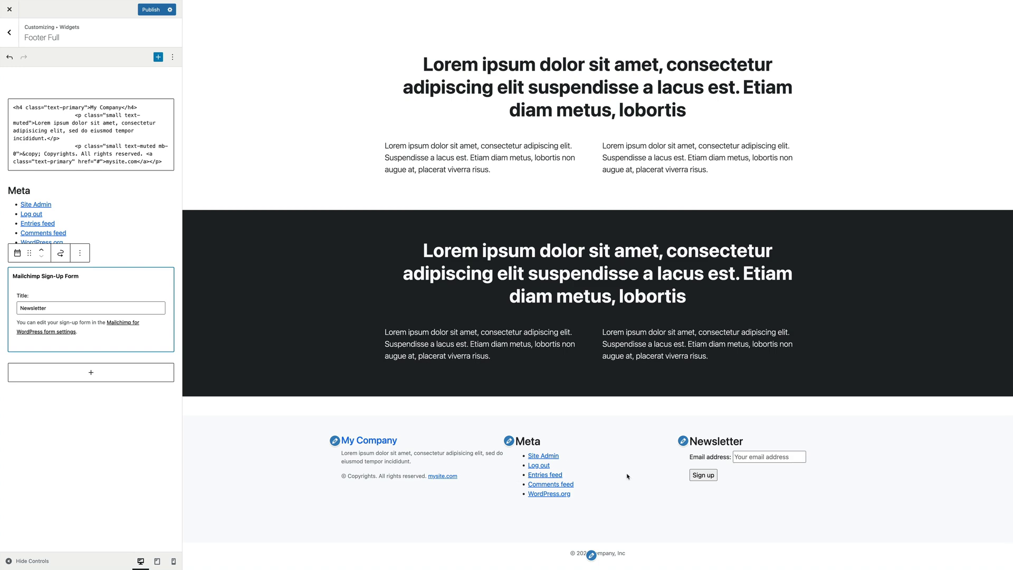
- Check the site at tablet and phone widths, then publish the footer widget changes
click(157, 560)
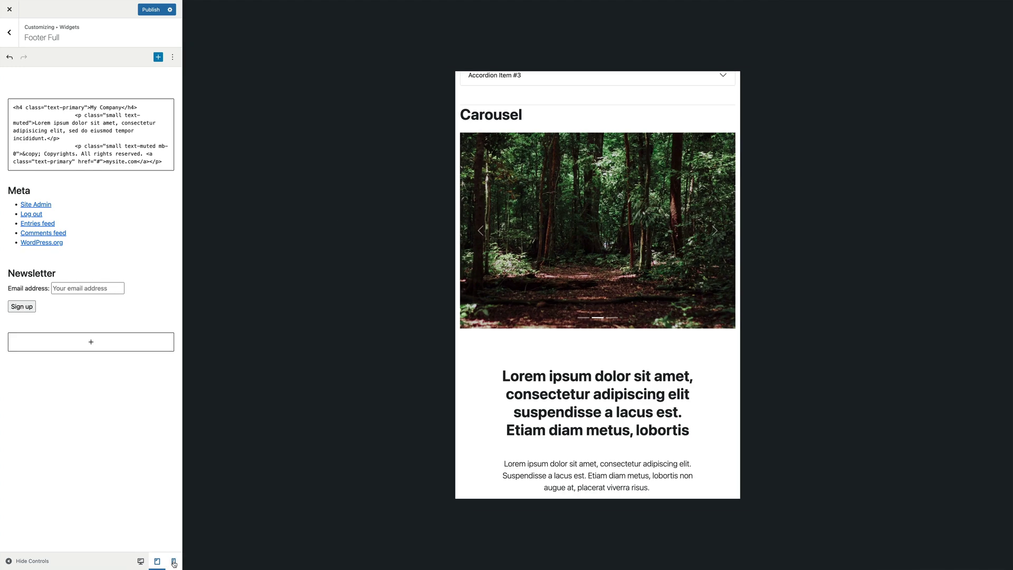
click(173, 561)
scroll(619, 300, up, 2)
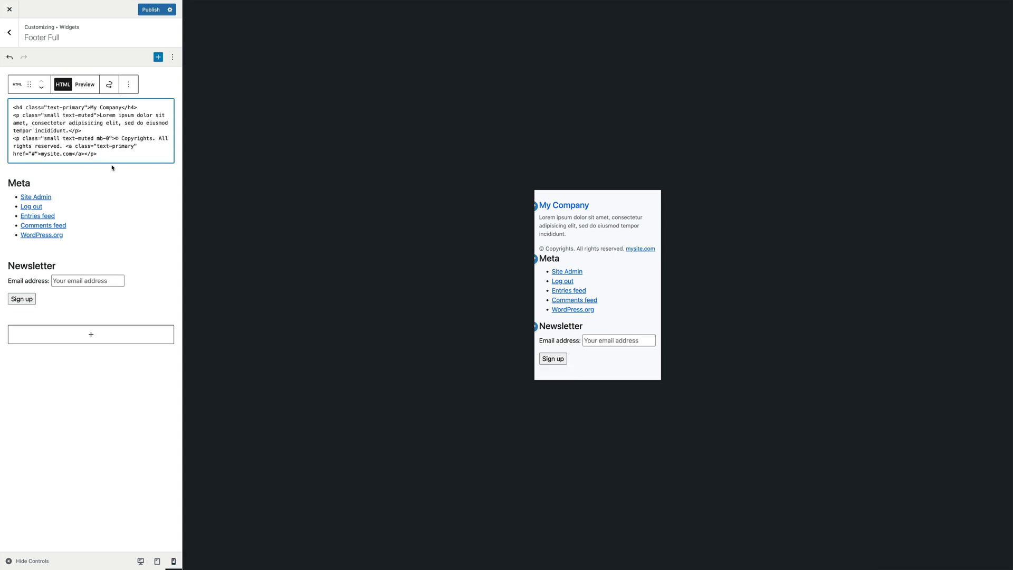
click(151, 9)
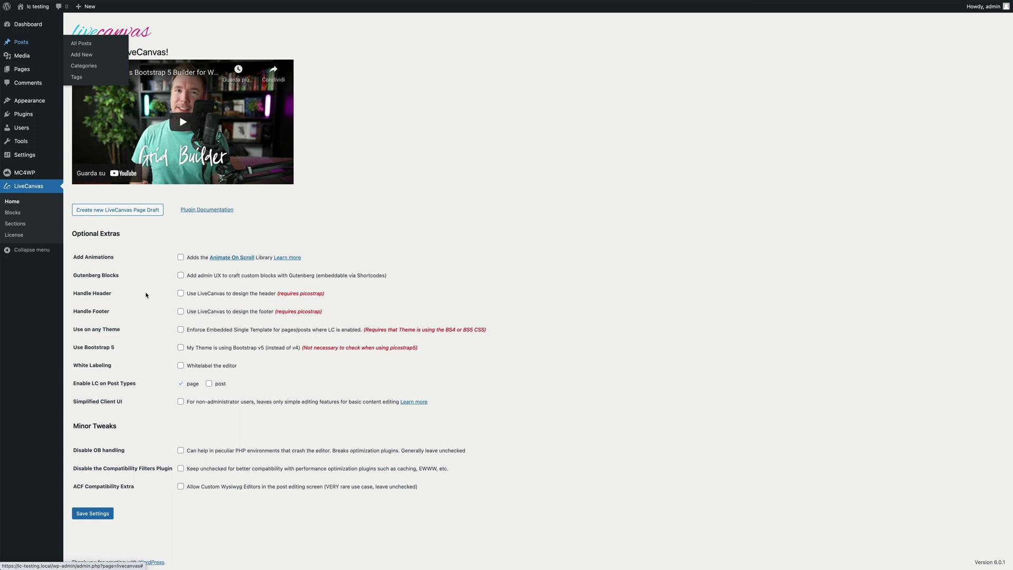
- Tick Handle Footer in the LiveCanvas settings and save
click(180, 312)
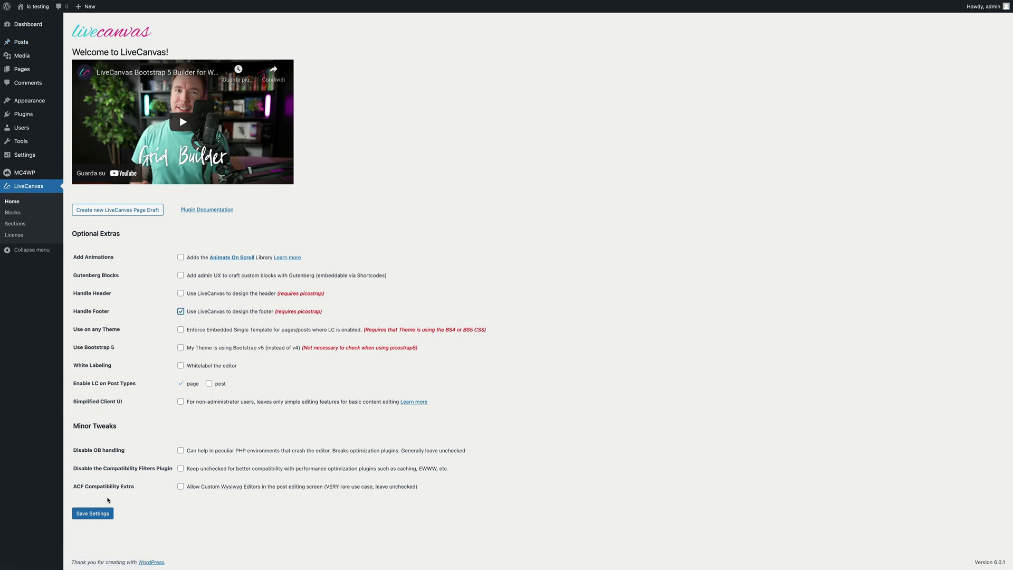
click(98, 513)
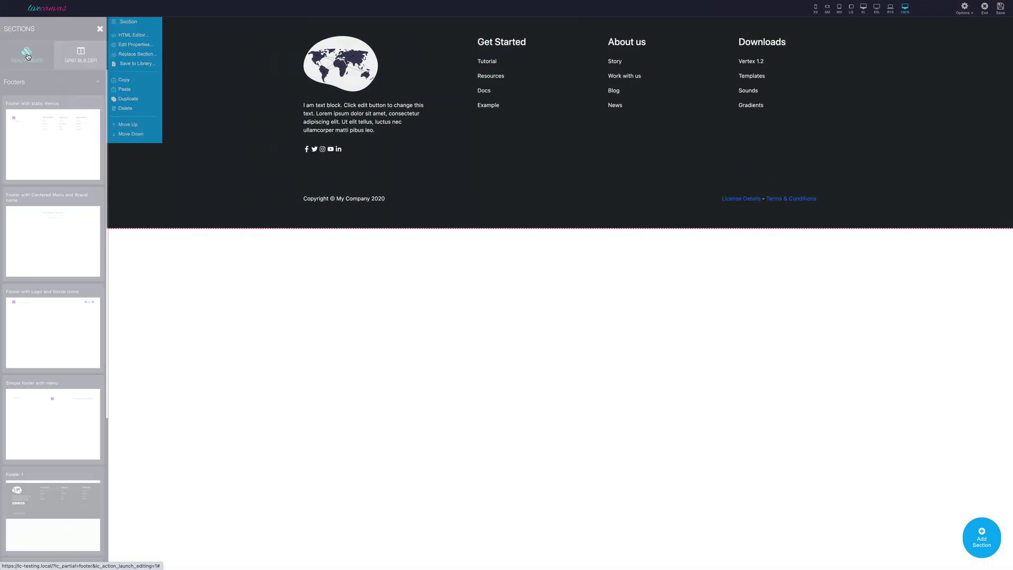
- Replace the footer section with the 'Simple footer with menu' readymade
click(53, 143)
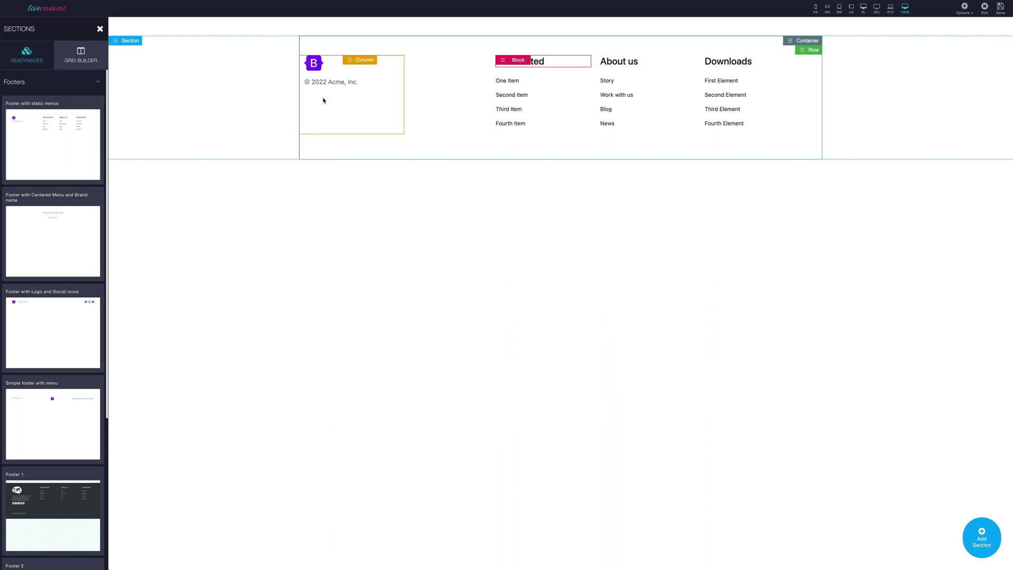
click(79, 264)
click(62, 327)
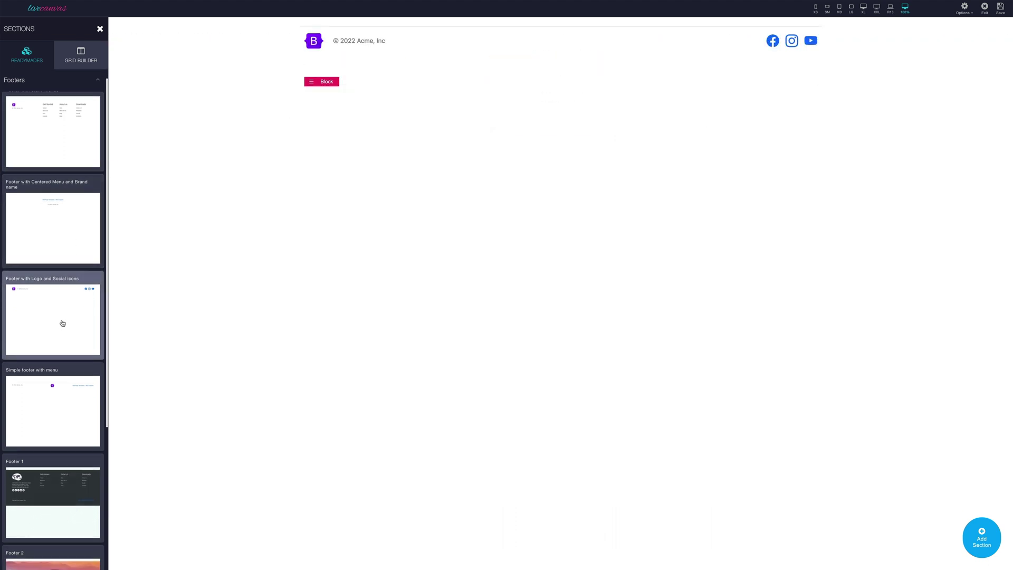
scroll(64, 370, down, 2)
click(66, 414)
- Delete the company name 'Acme' from the footer copyright line
click(388, 70)
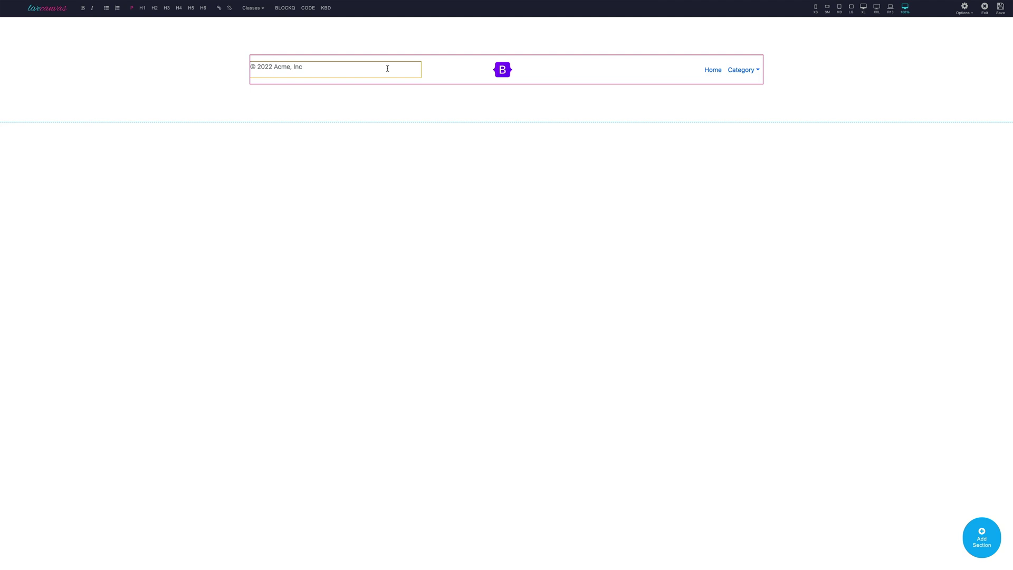
double_click(282, 67)
key(BackSpace)
- Make the copyright read 'My Company' and change its text-muted class to display-6, then exit
text(My Company)
click(261, 57)
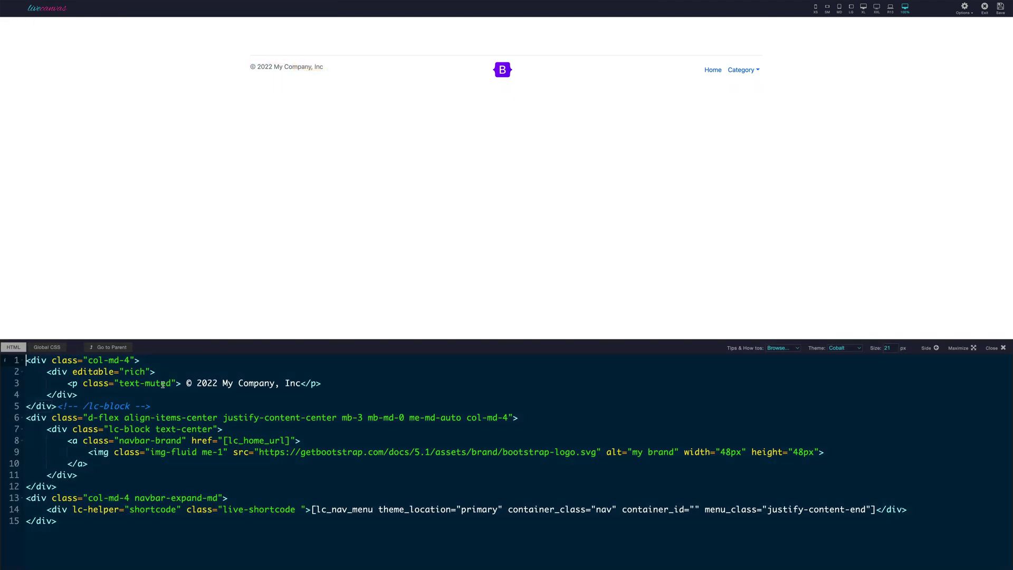
key(BackSpace)
key(BackSpace)
key(BackSpace)
key(BackSpace)
key(BackSpace)
key(BackSpace)
key(BackSpace)
key(BackSpace)
key(BackSpace)
key(BackSpace)
text(display)
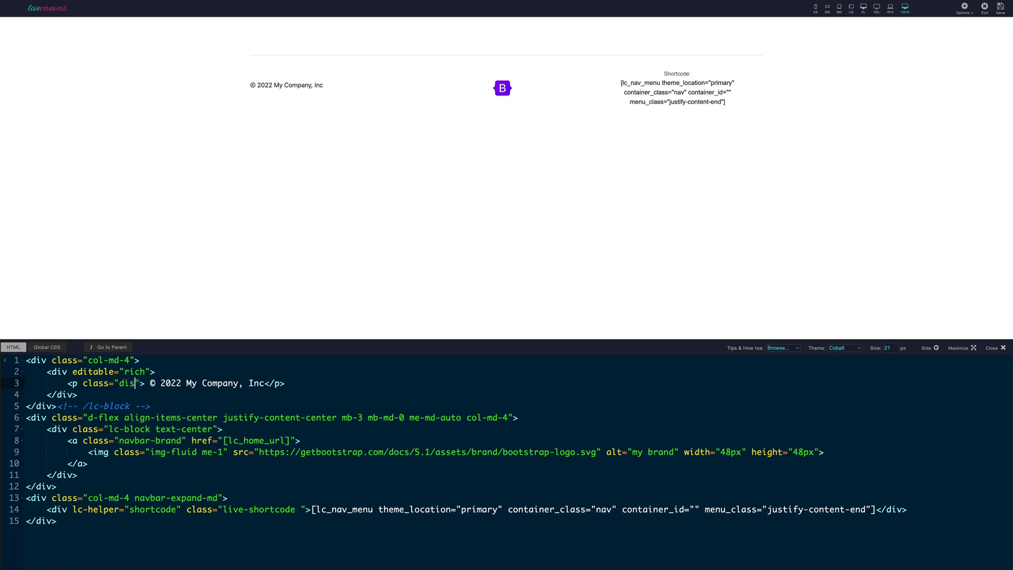
text(-6)
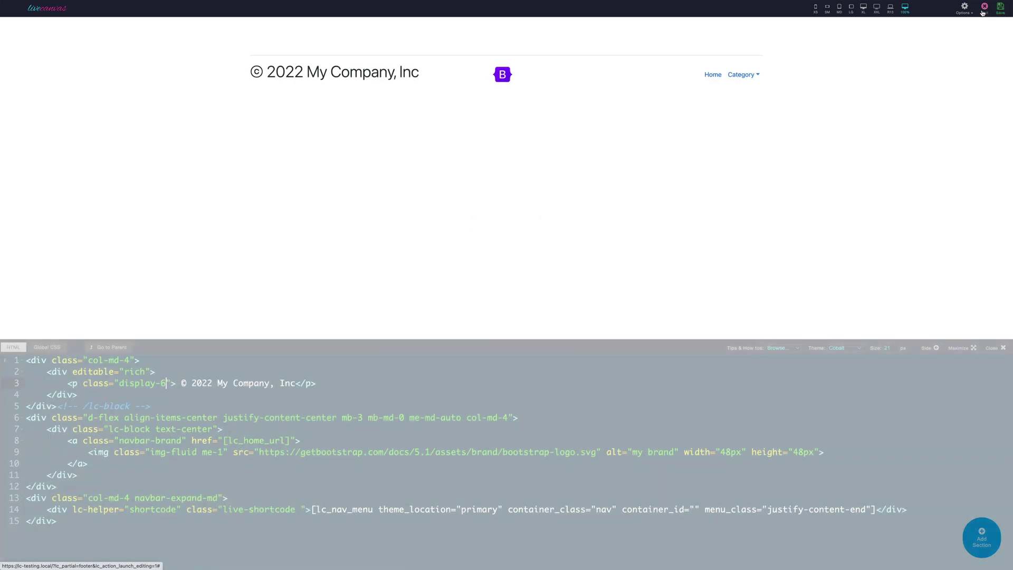
click(983, 13)
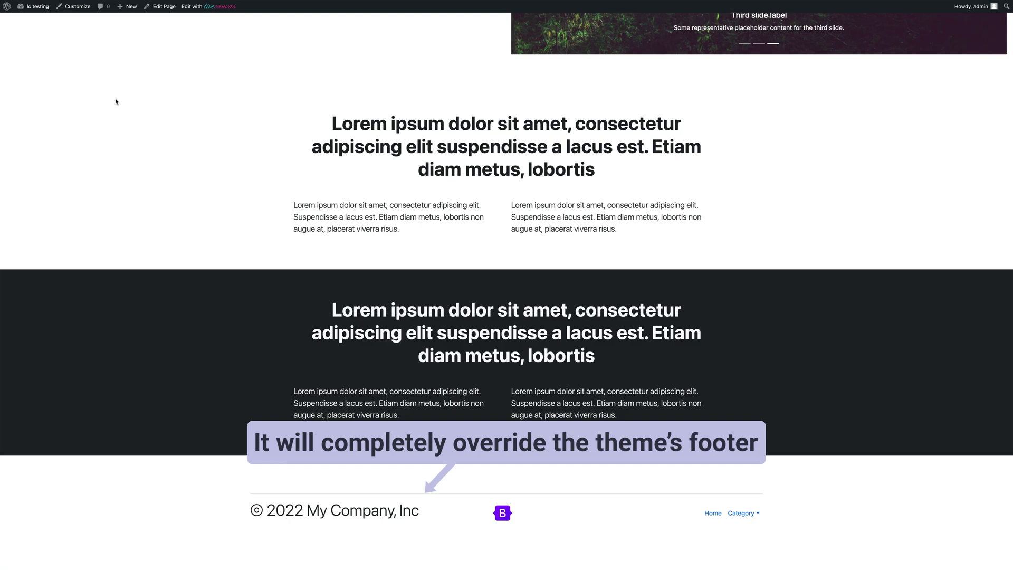
- Untick Handle Footer in the LiveCanvas settings and save
click(29, 21)
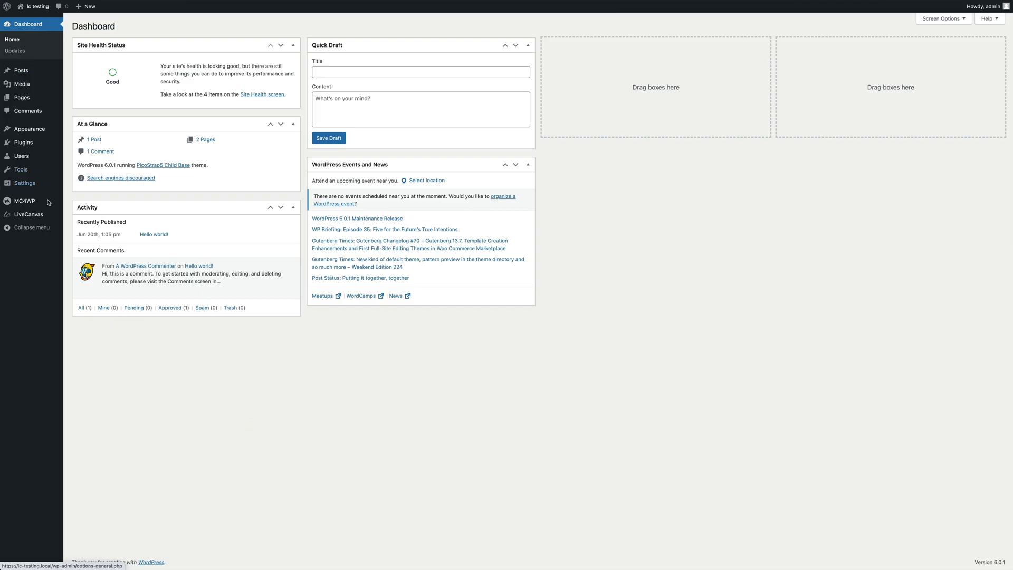
click(32, 214)
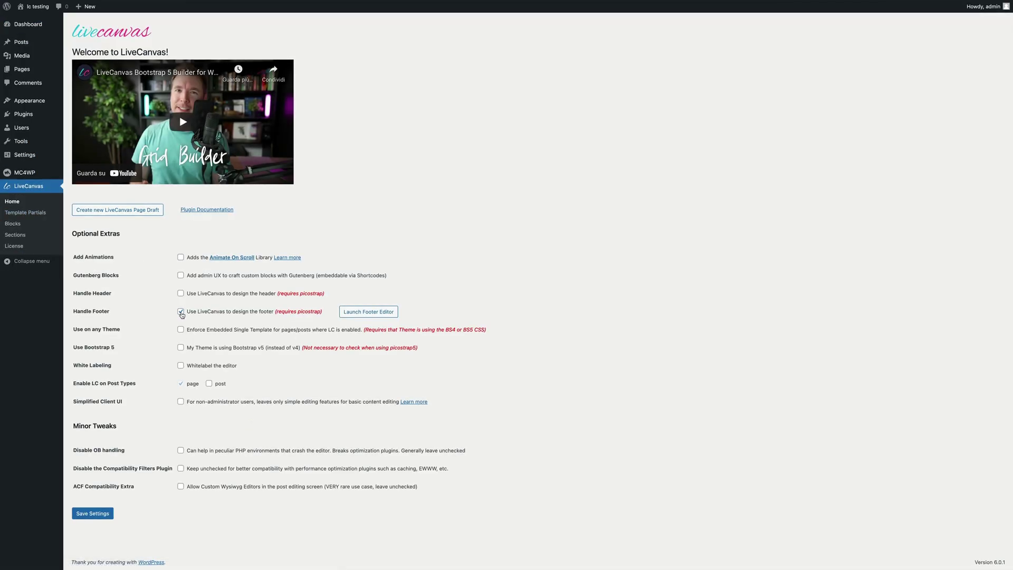
click(181, 312)
click(92, 514)
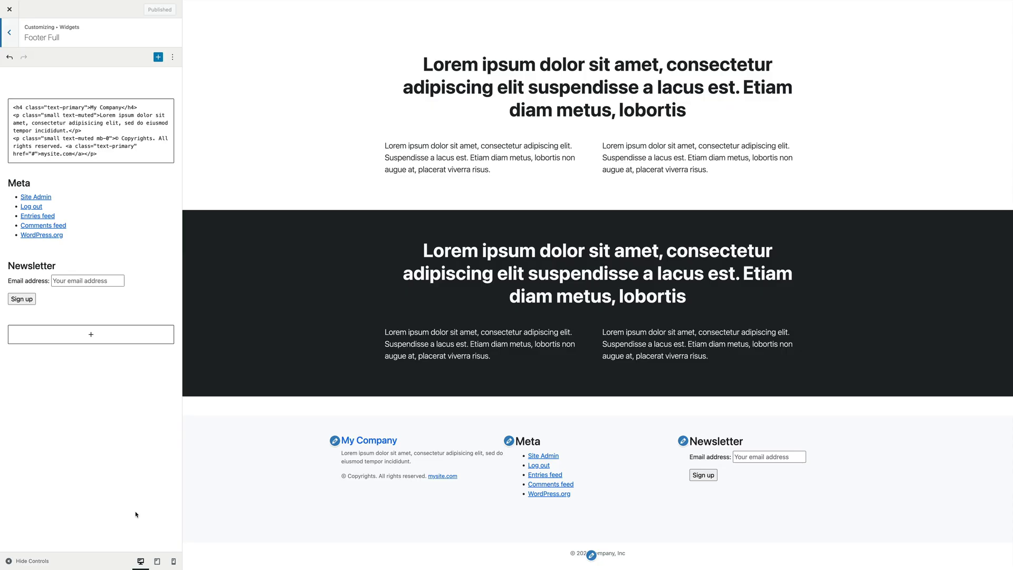
- Return from Footer Full to the widget areas list and look over its help text
click(9, 32)
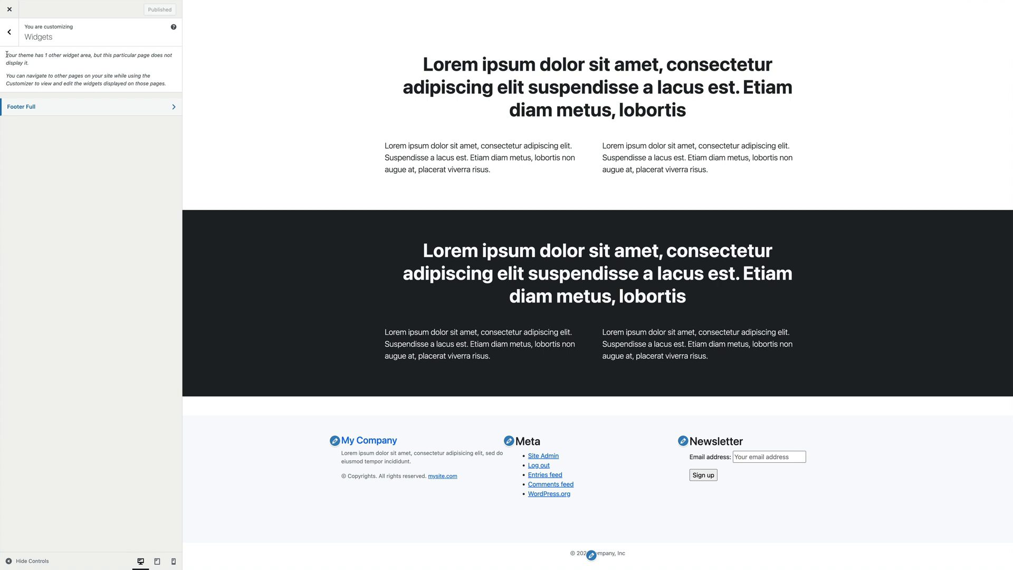
drag(6, 54, 169, 86)
click(168, 81)
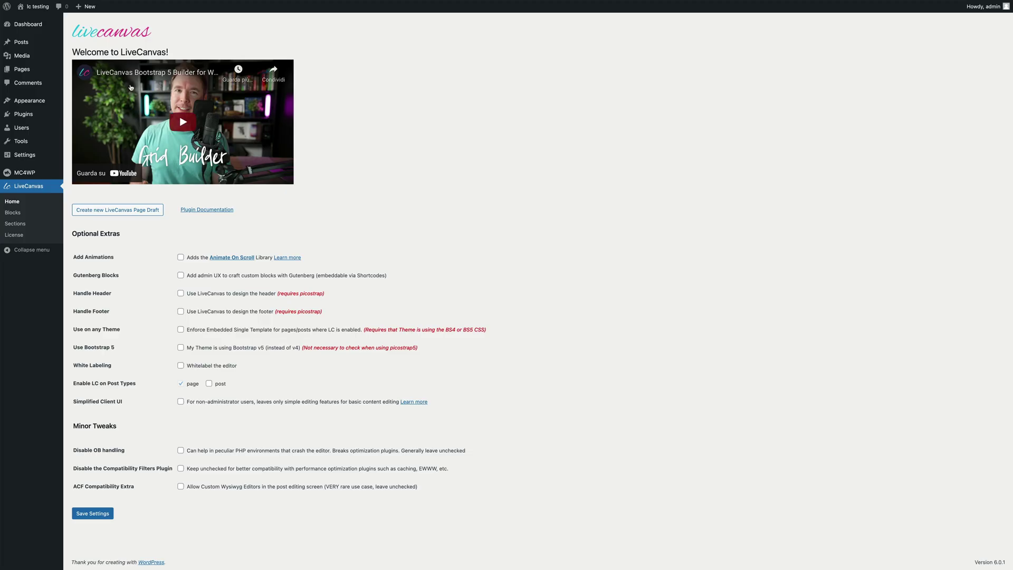
- Create a new page titled 'Page with Sidebar' using the Page with Sidebar on the Left template
mouse_move(21, 69)
click(87, 83)
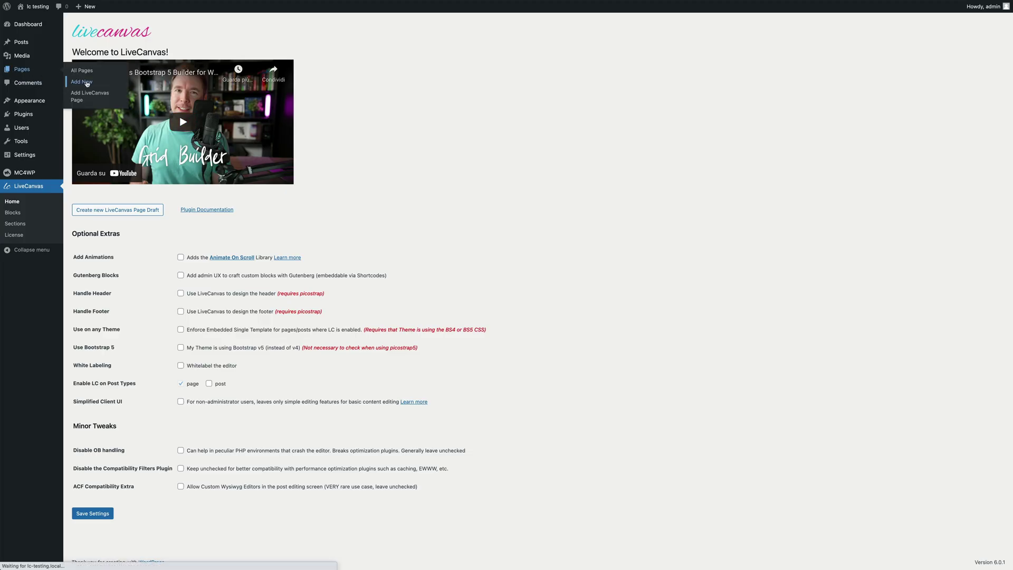
text(Page )
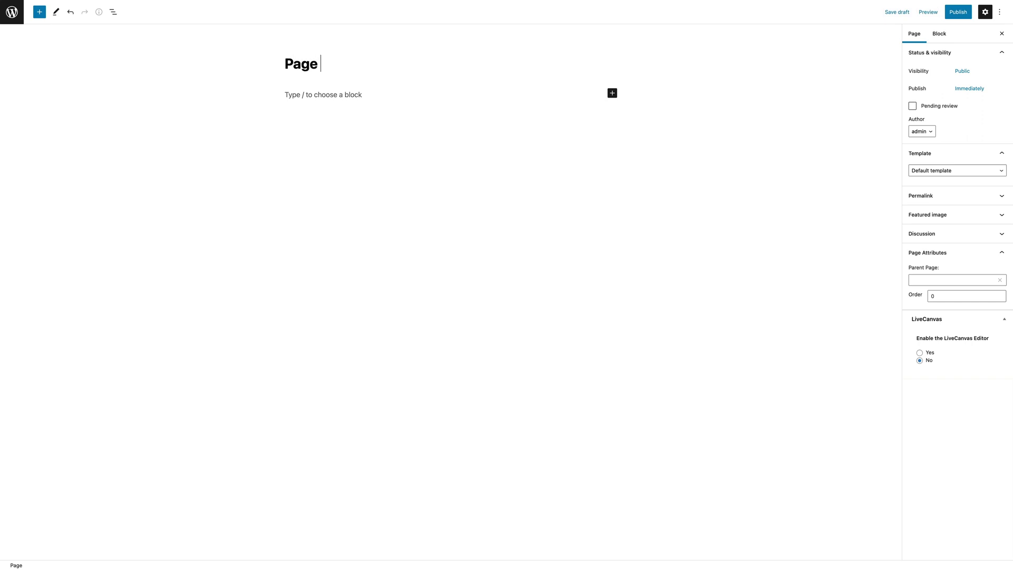
text(with Side)
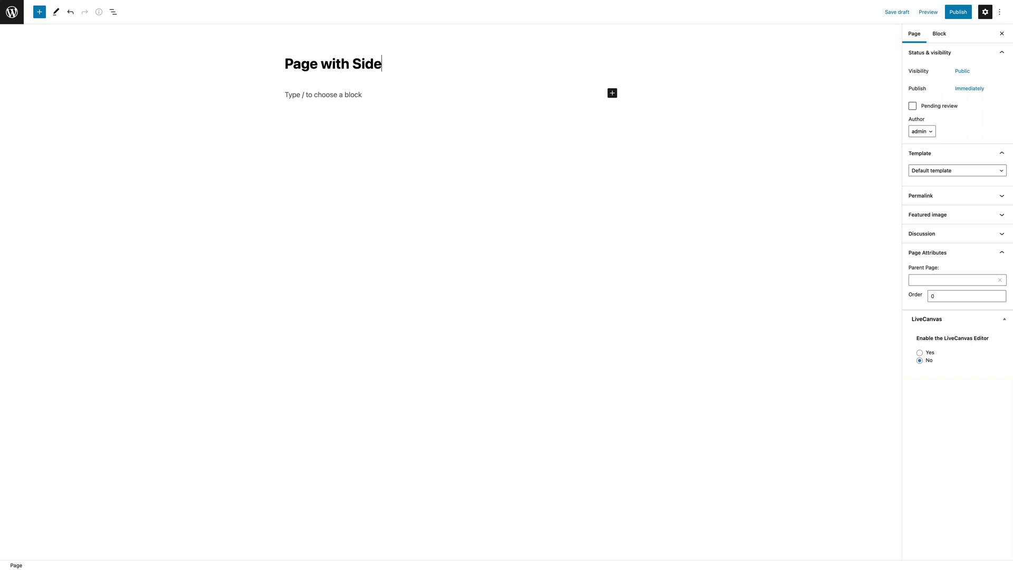
text(bar)
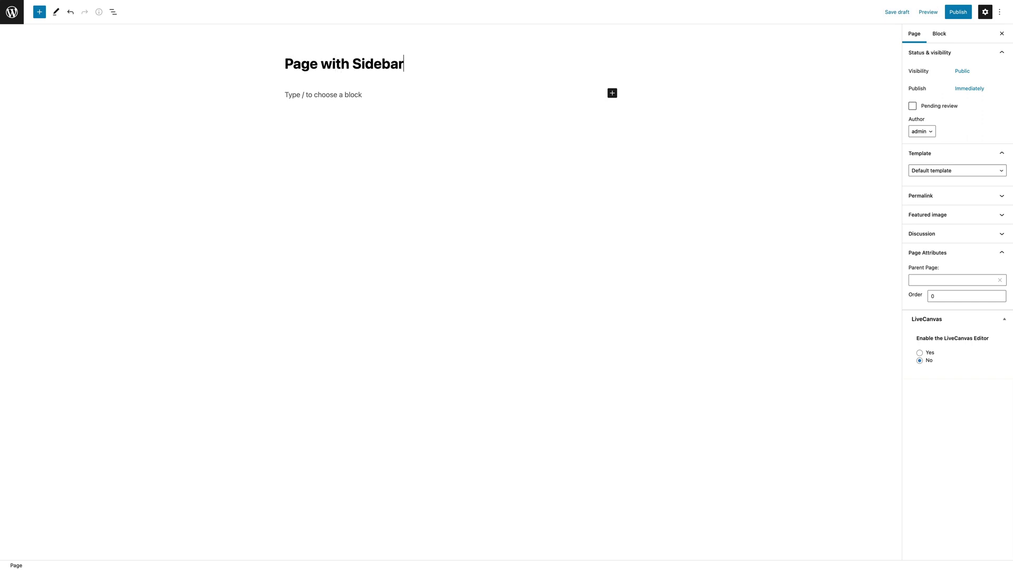
click(956, 170)
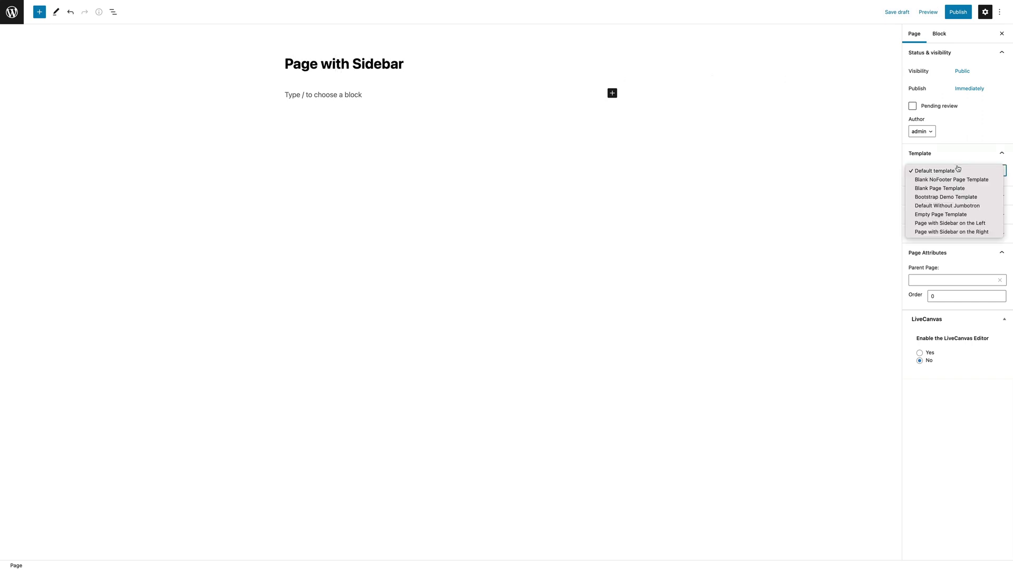
click(962, 224)
- Publish the page and view it live on the site
click(961, 16)
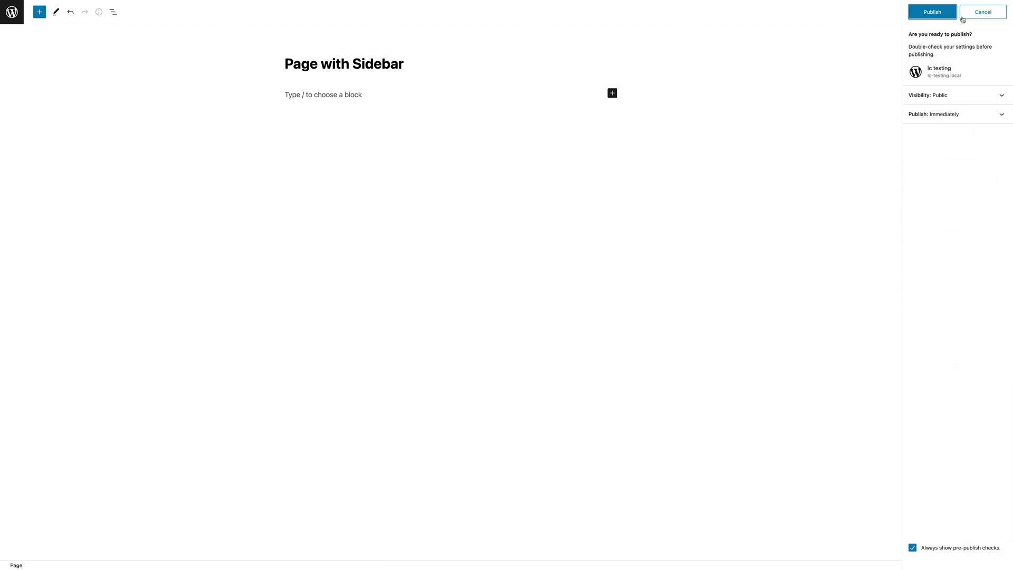
click(947, 12)
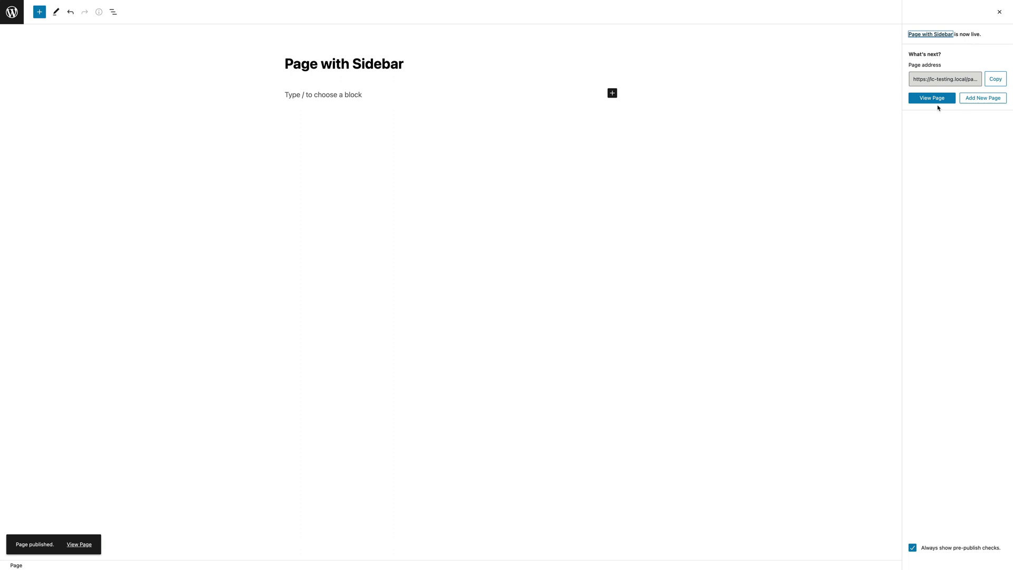
click(929, 99)
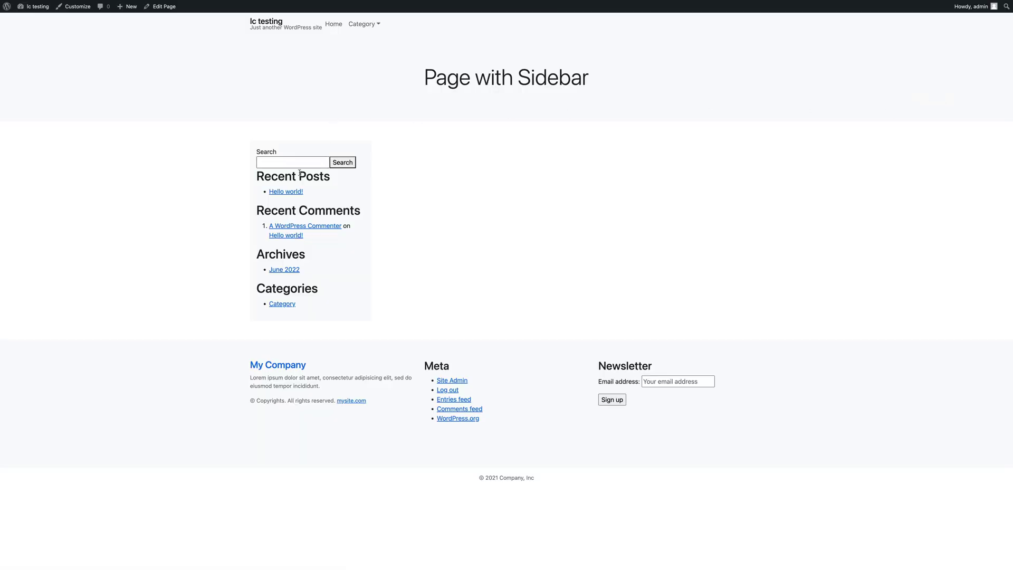
- Open the Customizer on this page and bring up the Main Sidebar widget area
click(82, 9)
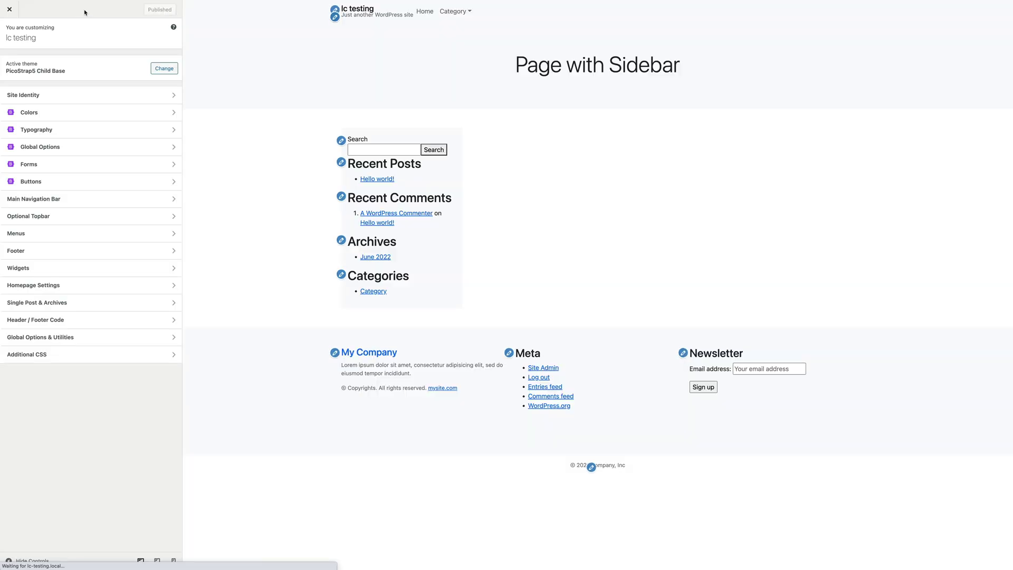
click(59, 272)
click(90, 62)
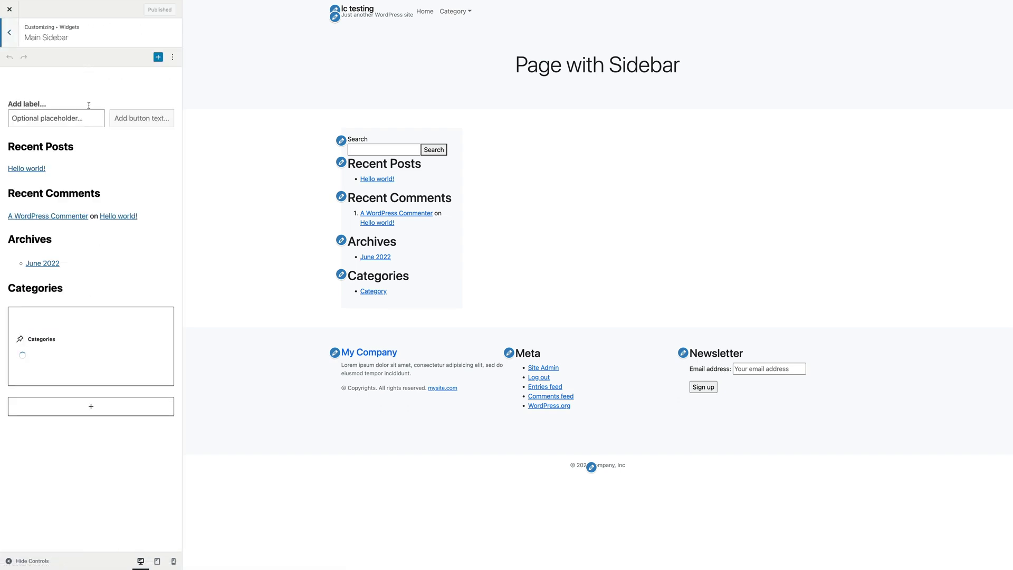
click(158, 57)
click(158, 58)
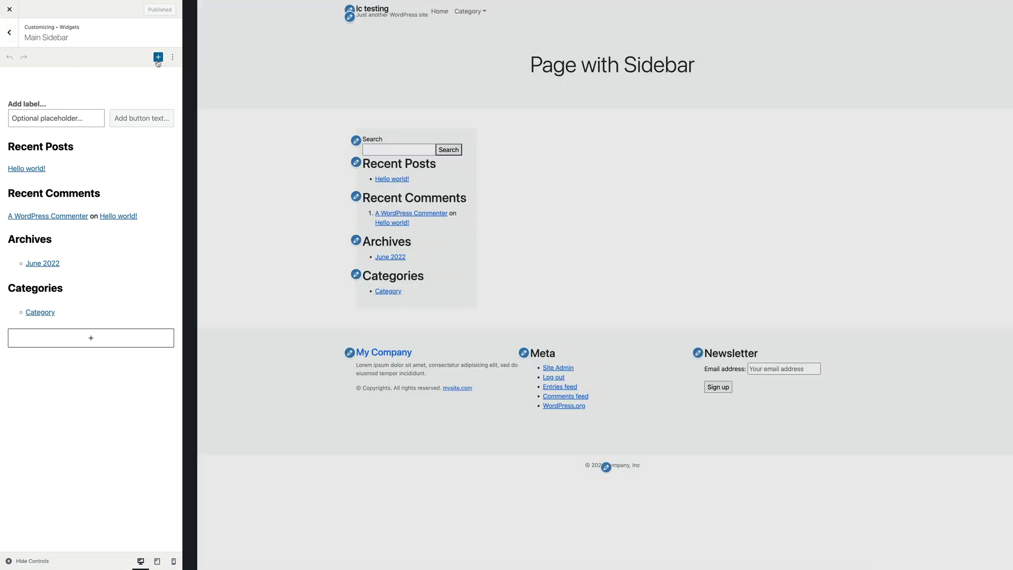
- Inspect the Recent Posts widget, then jump to the site title and the My Company footer widget
click(56, 165)
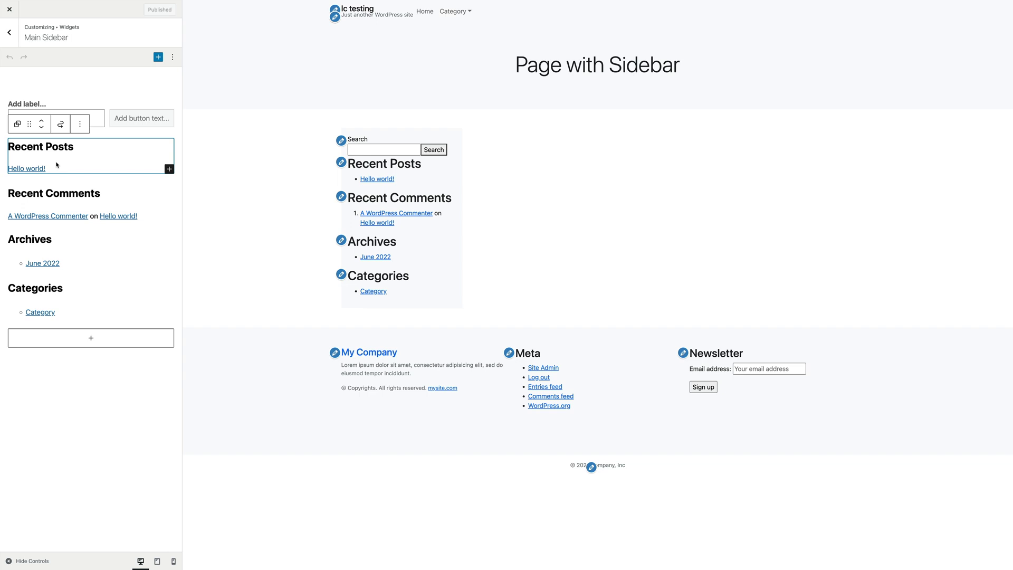
click(77, 146)
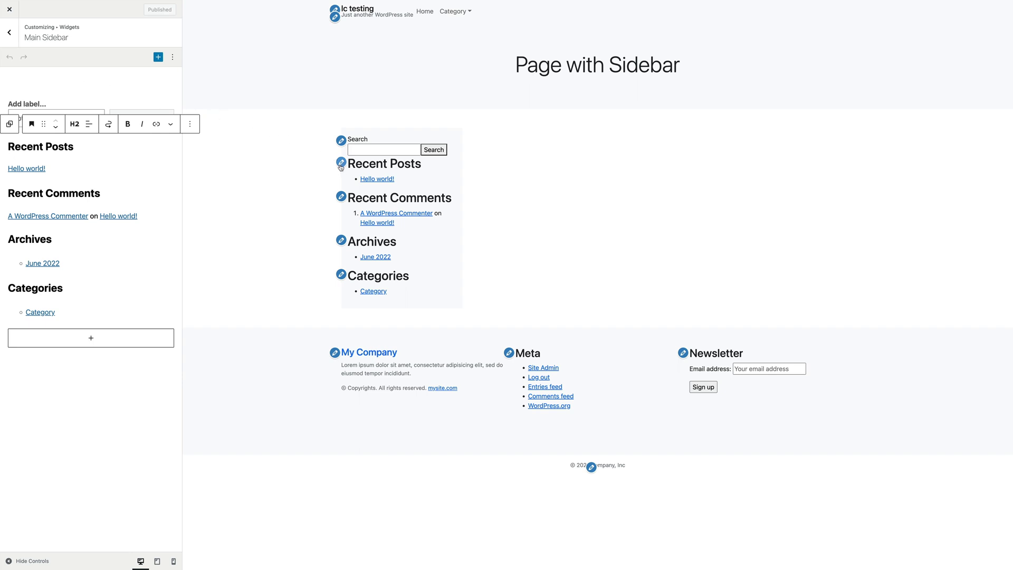
click(335, 17)
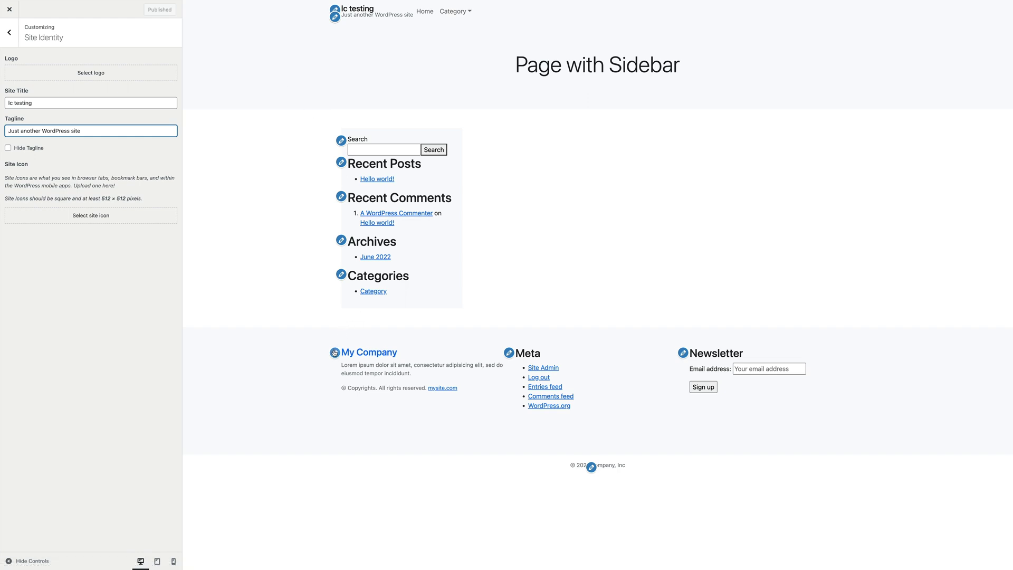
click(335, 352)
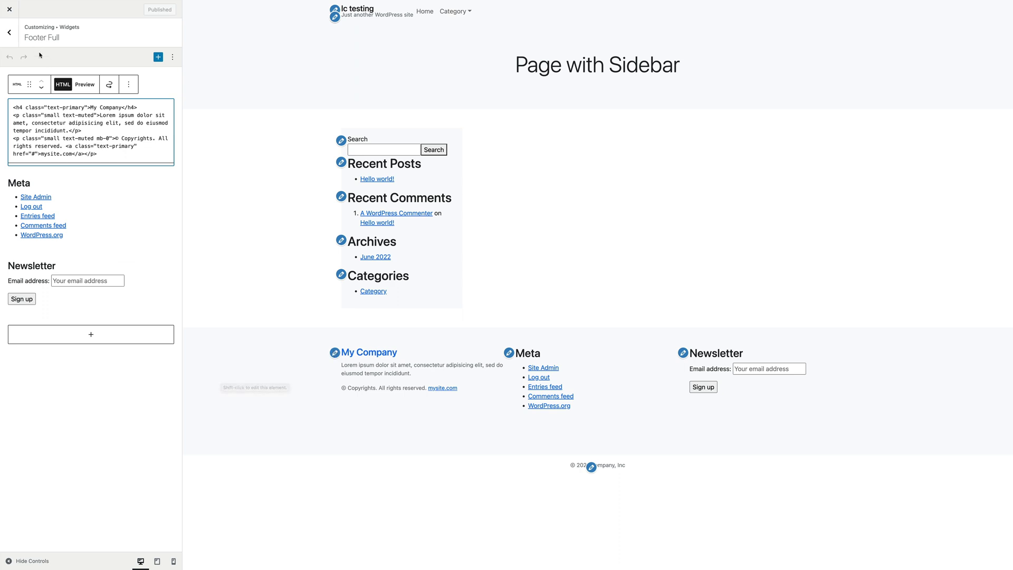
- Return to the main Customizer menu and set Homepage Settings to show A static page, leaving the page choice unchanged
click(14, 41)
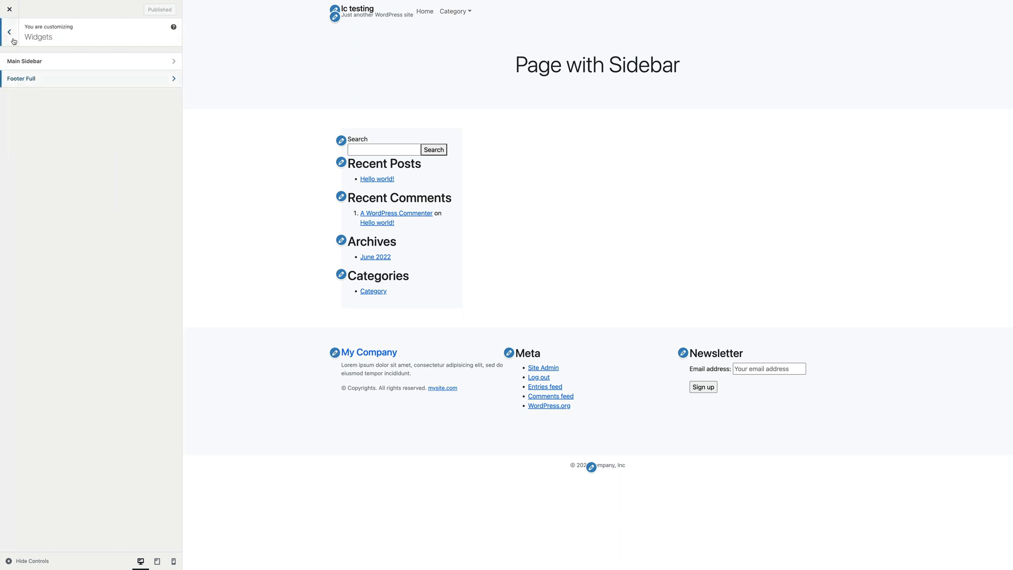
click(12, 38)
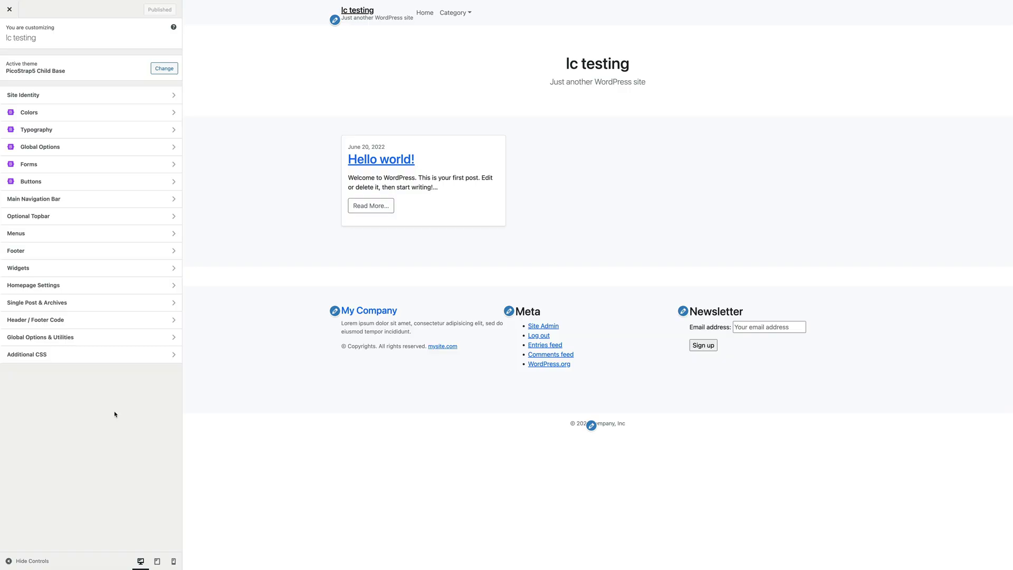
click(71, 291)
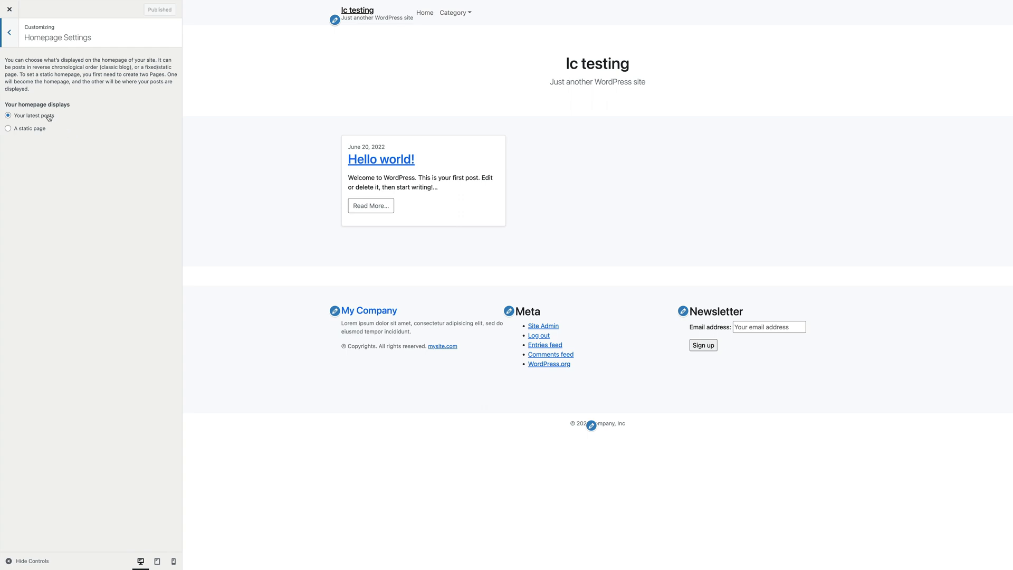
click(42, 130)
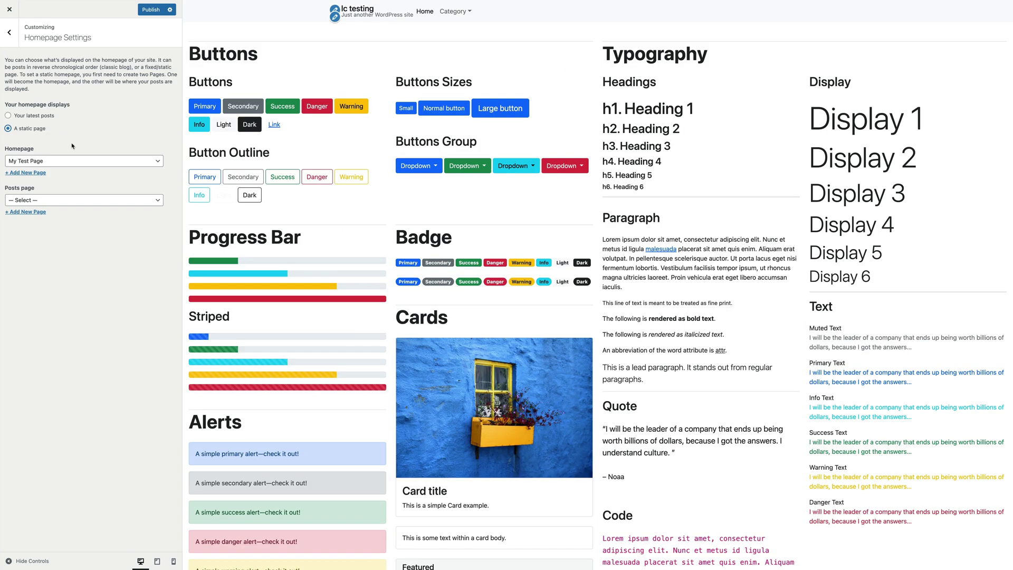
click(73, 161)
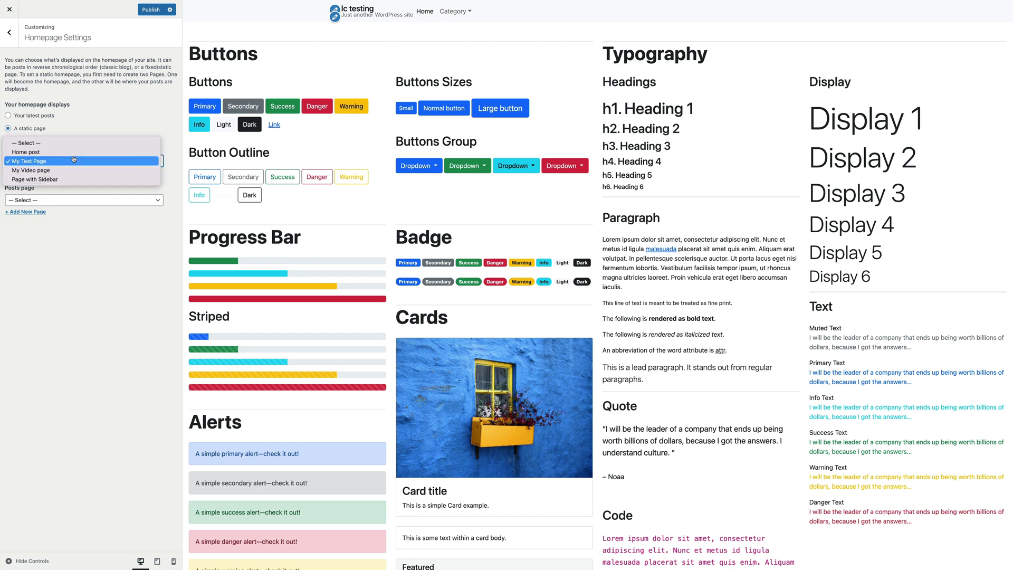
click(87, 108)
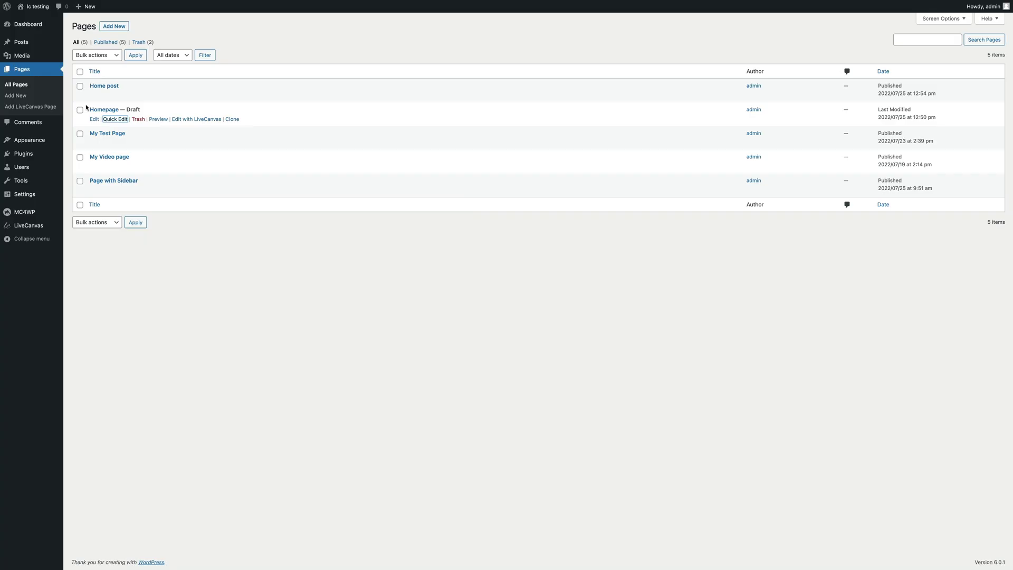
- Quick-edit the Homepage page, change its status to Published and save
click(118, 120)
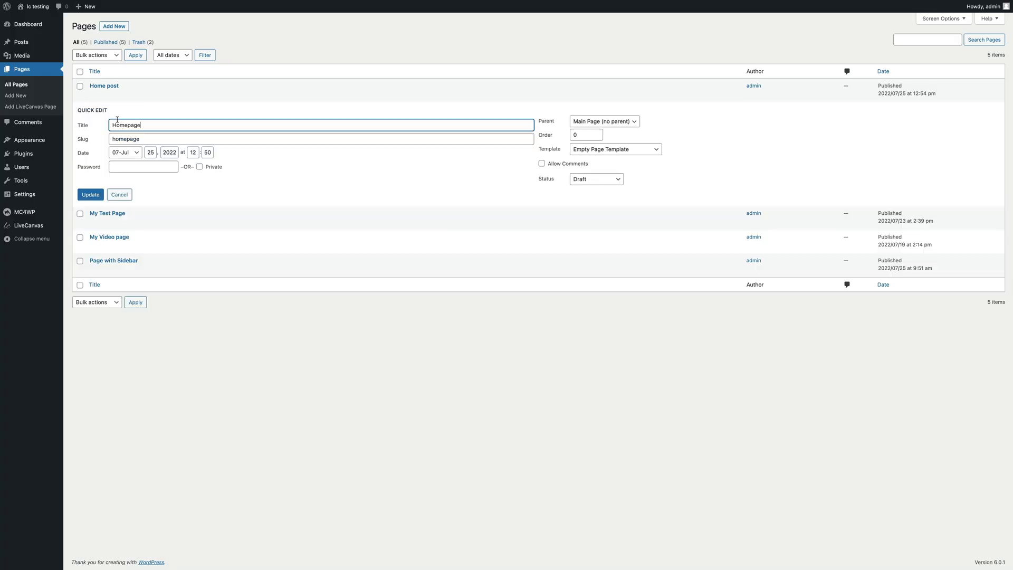
click(596, 180)
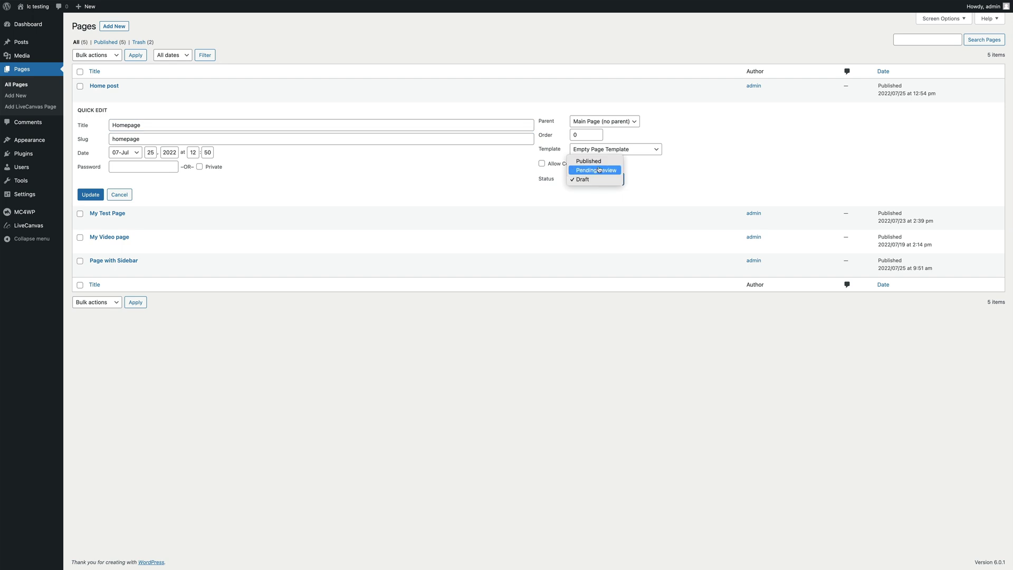
click(590, 161)
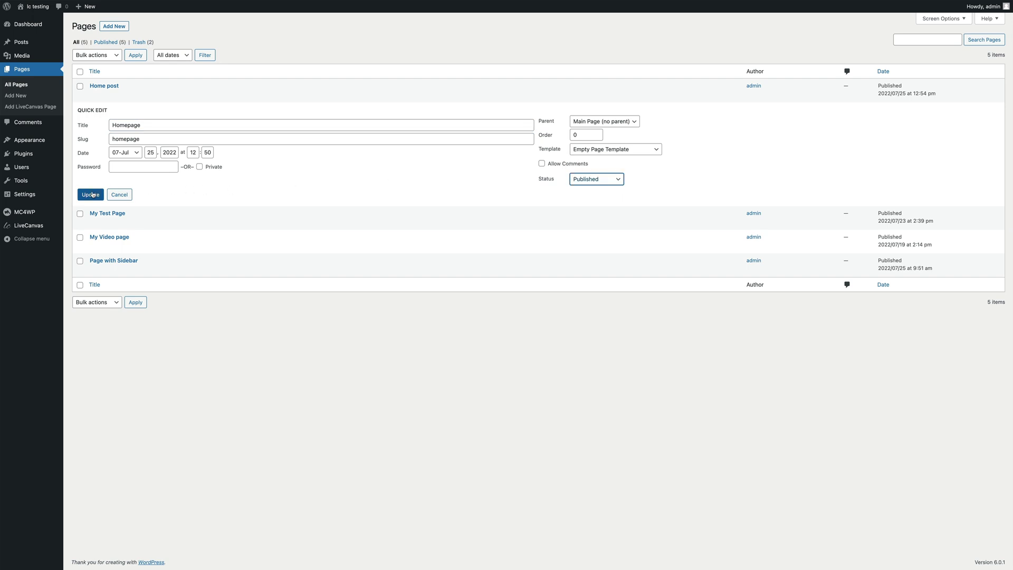
click(92, 195)
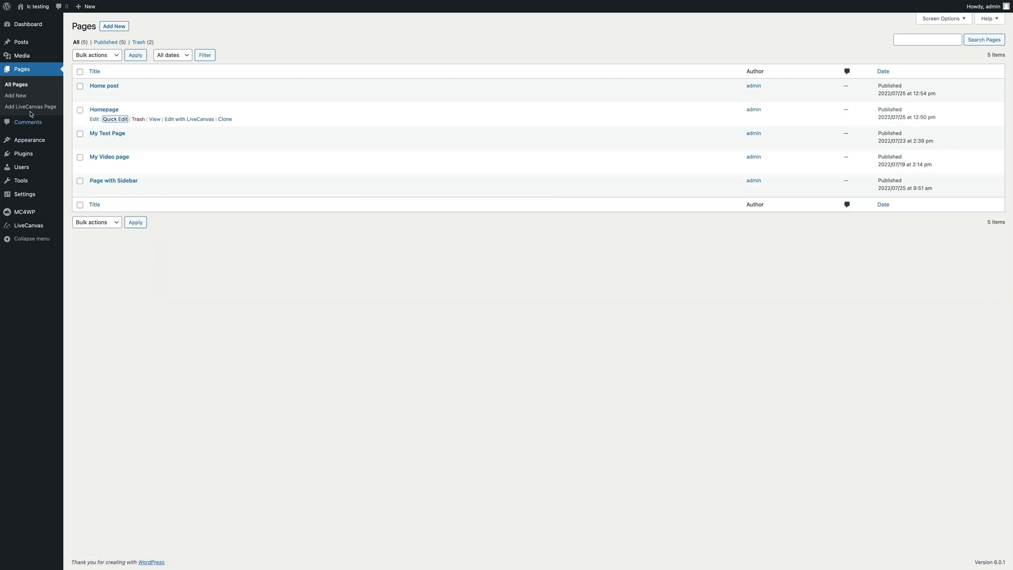
- In the Customizer's Homepage Settings, choose A static page with Homepage as the front page
mouse_move(50, 140)
click(83, 152)
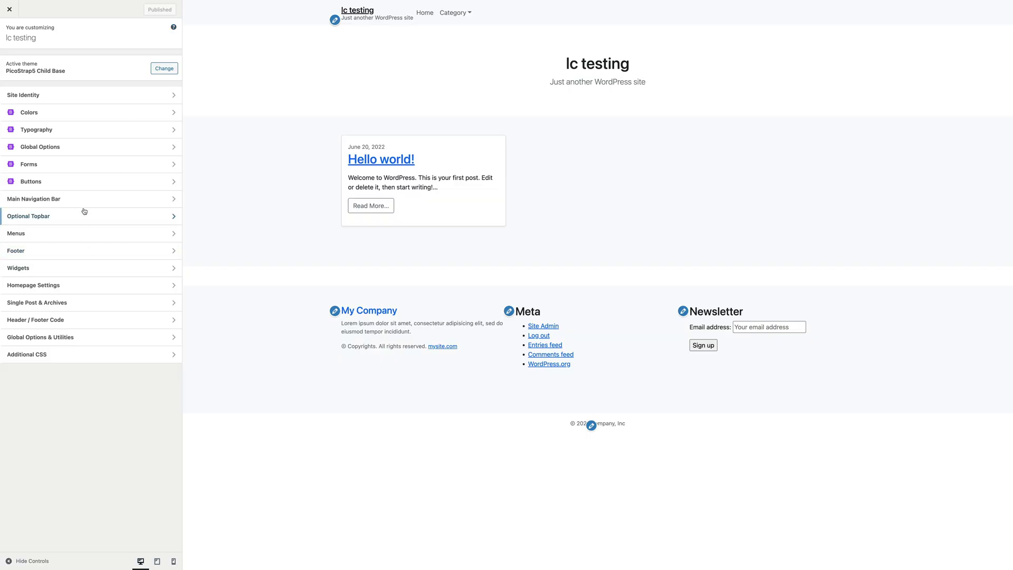
click(67, 285)
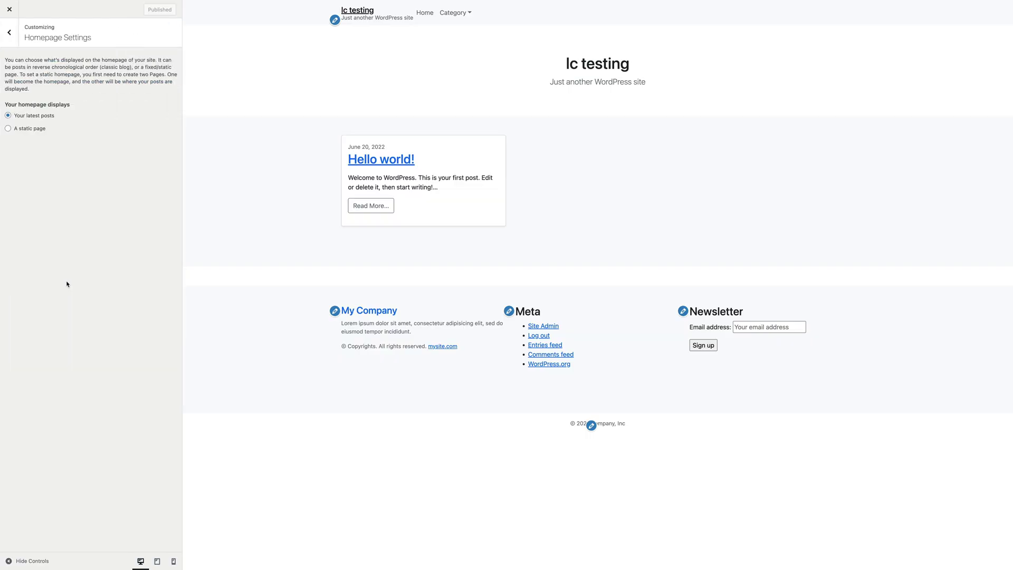
click(40, 131)
click(47, 161)
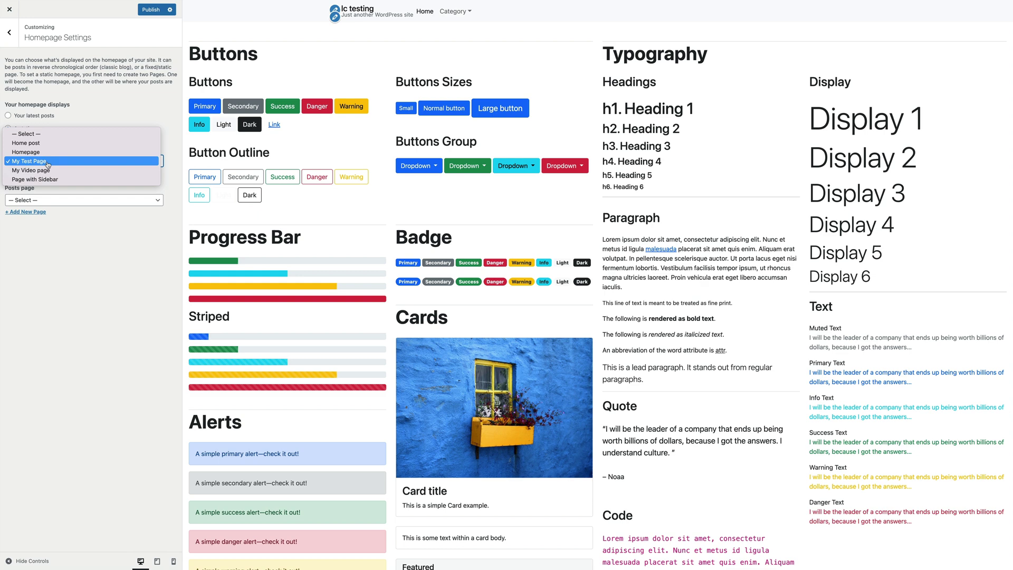
click(50, 153)
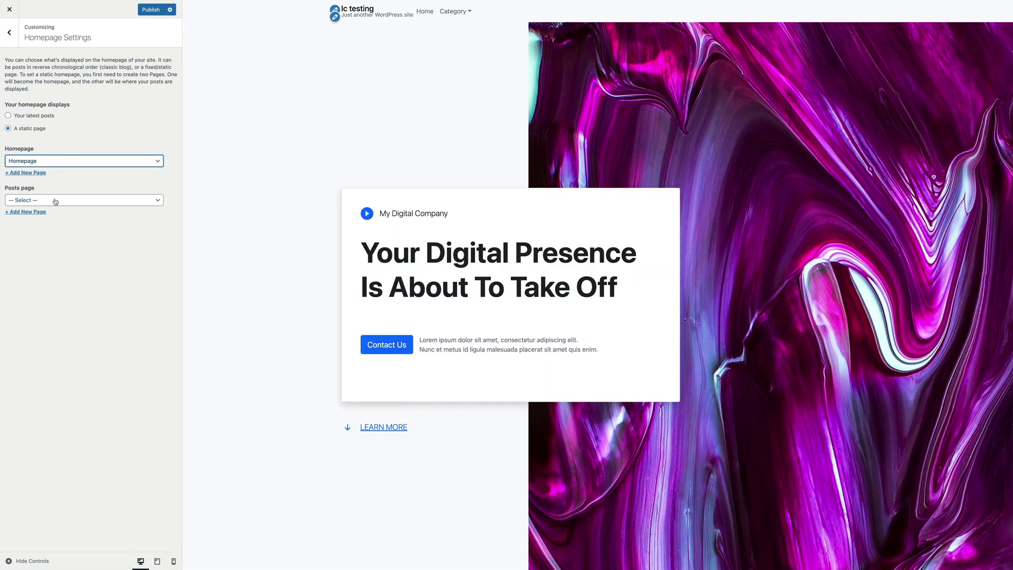
click(55, 201)
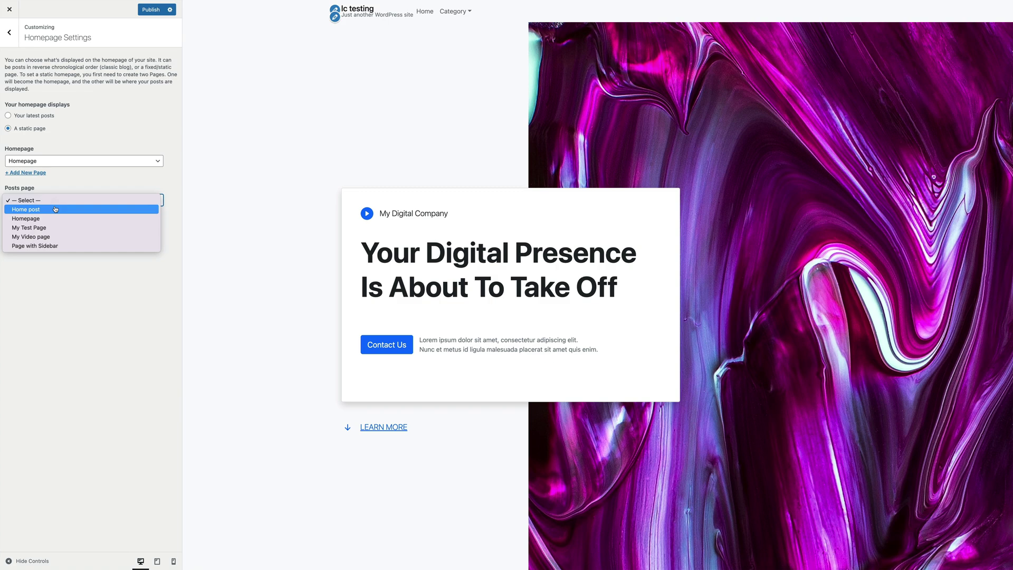
- Select 'Home post' as the Posts page
click(55, 209)
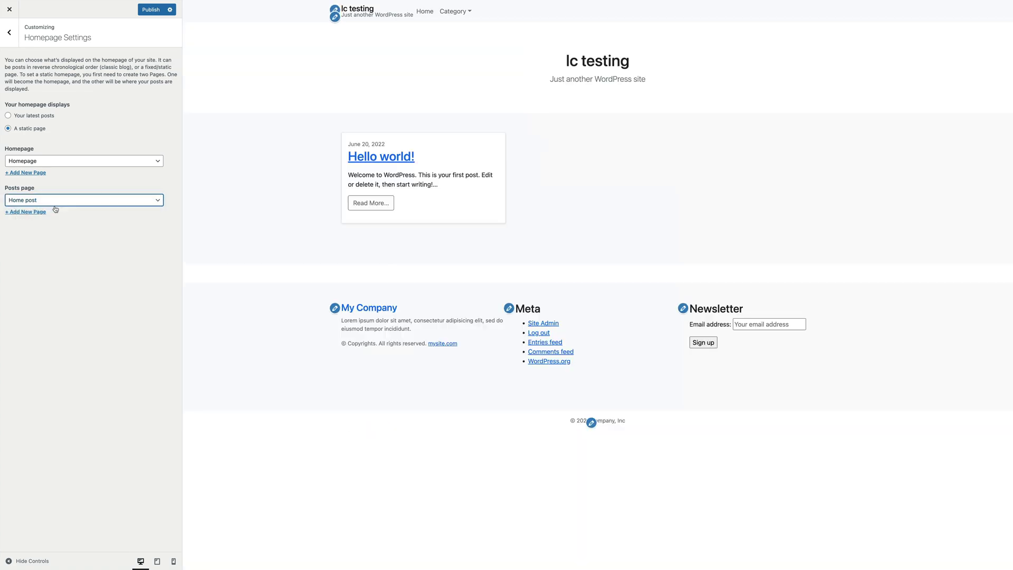